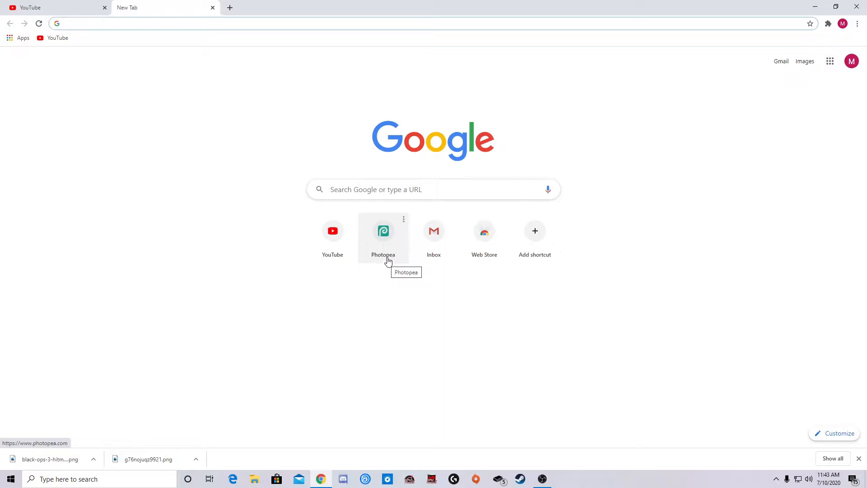
- Search Google for photopea and open the Photopea online photo editor website
{"action": "left_click", "coordinate": [444, 190]}
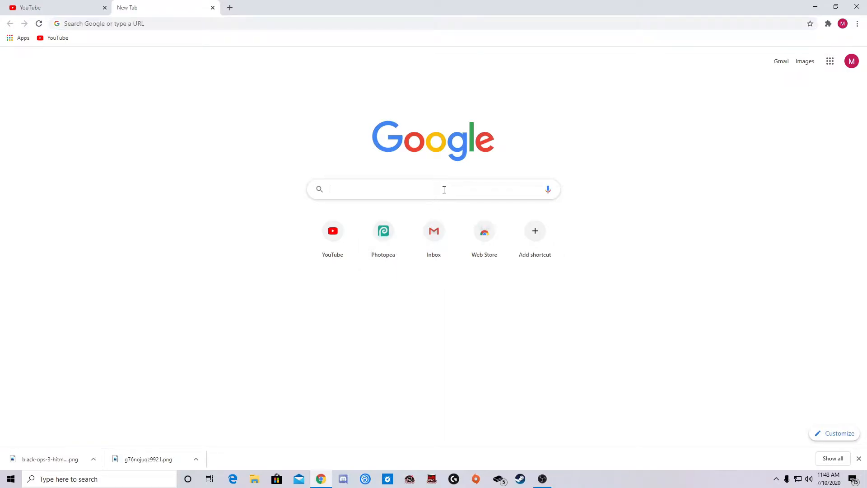
{"action": "type", "text": "pho"}
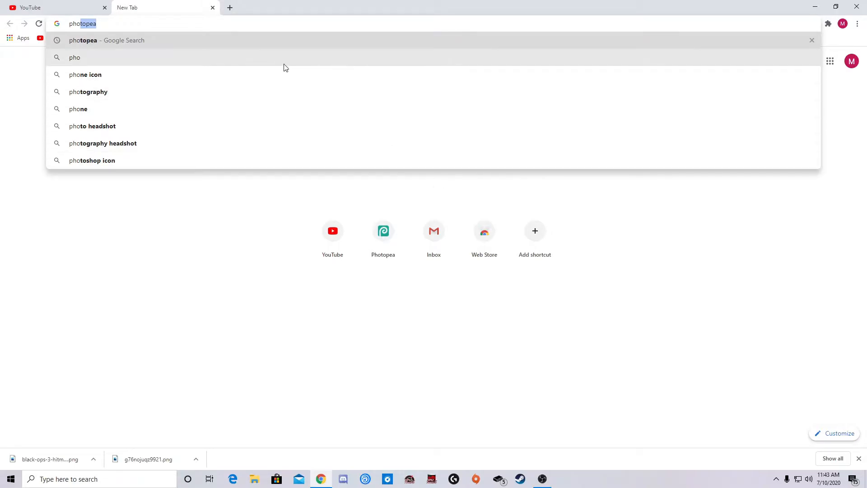
{"action": "left_click", "coordinate": [271, 45]}
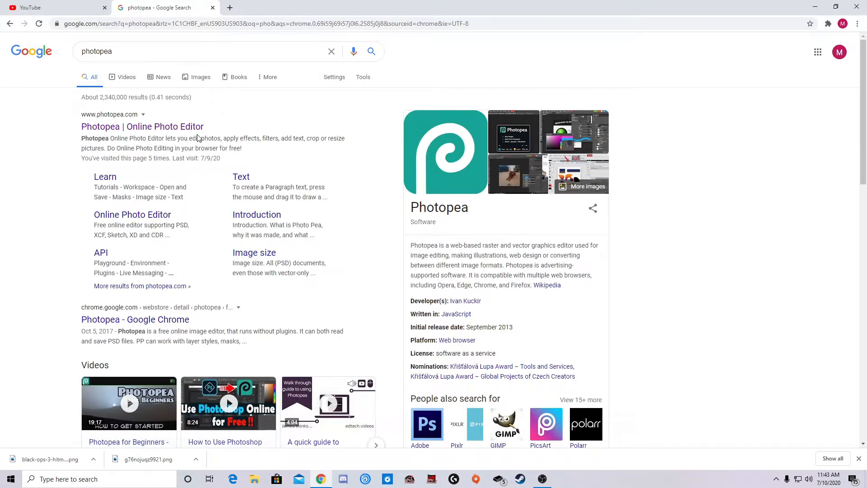
{"action": "left_click", "coordinate": [194, 127]}
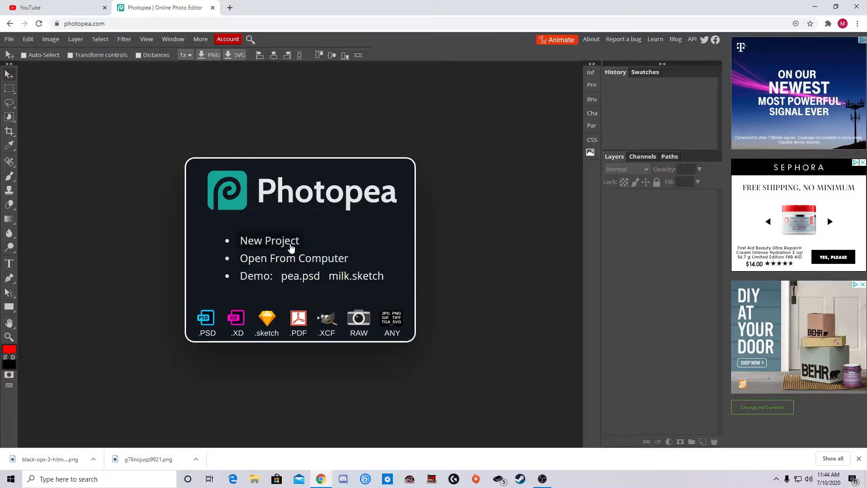
- Create a new 1280 × 720 px project with a transparent background
{"action": "left_click", "coordinate": [291, 246]}
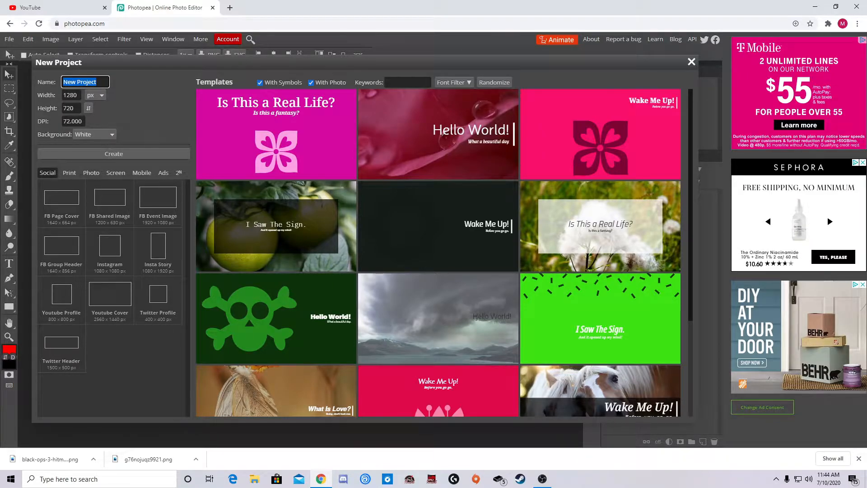
{"action": "left_click", "coordinate": [110, 136]}
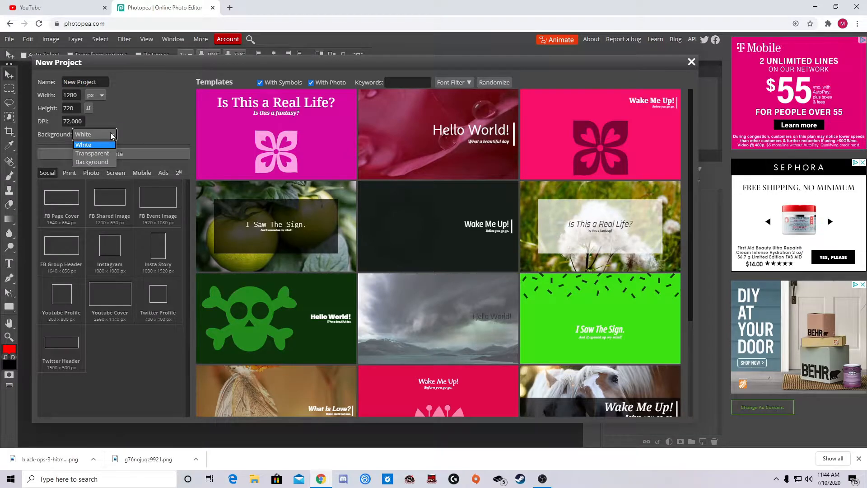
{"action": "left_click", "coordinate": [110, 154]}
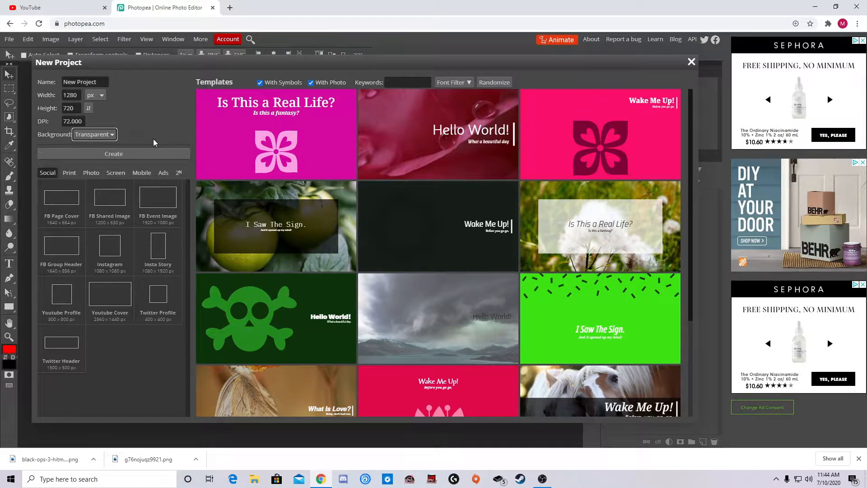
{"action": "left_click", "coordinate": [111, 136]}
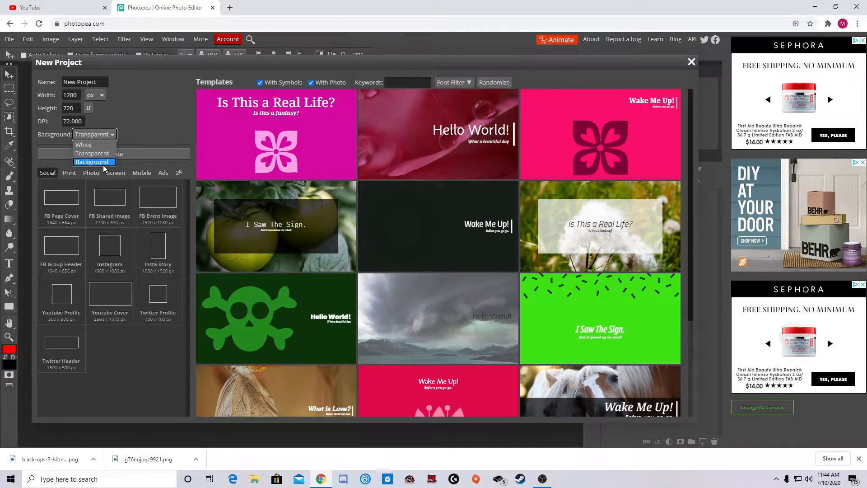
{"action": "left_click", "coordinate": [110, 155]}
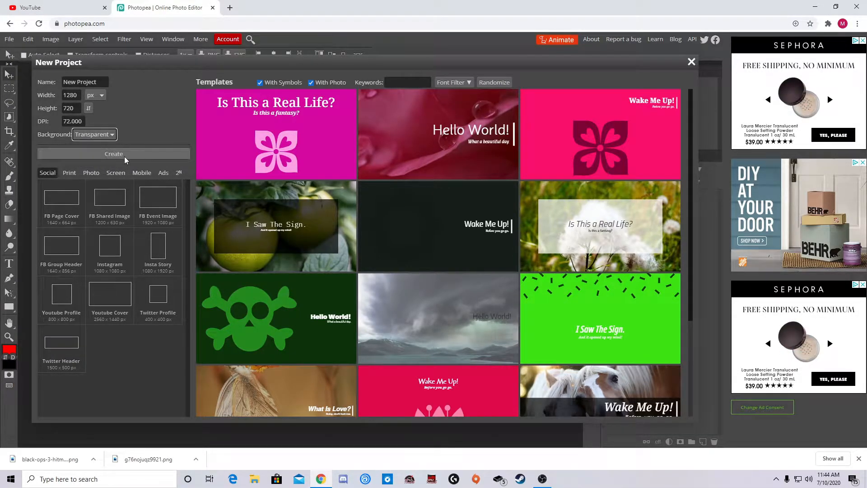
{"action": "left_click", "coordinate": [150, 153]}
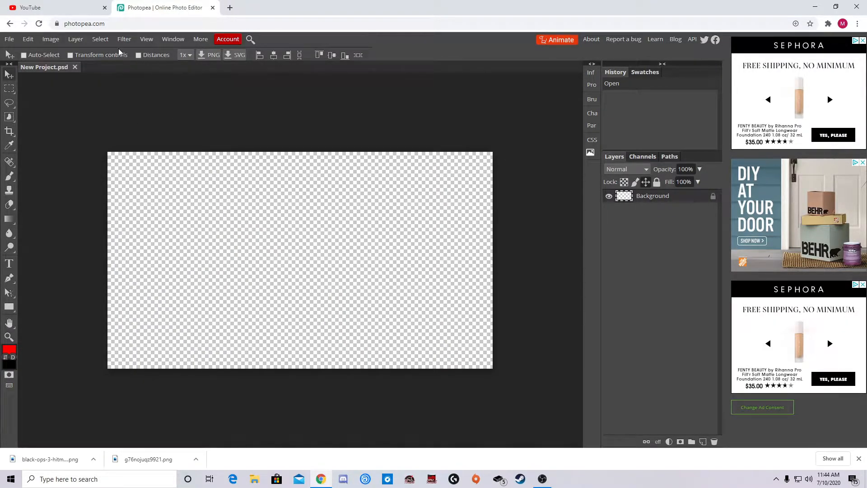
- Place the blue-sea desktop wallpaper image from the thumbnail pics folder into the project at its default size and position
{"action": "left_click", "coordinate": [16, 41]}
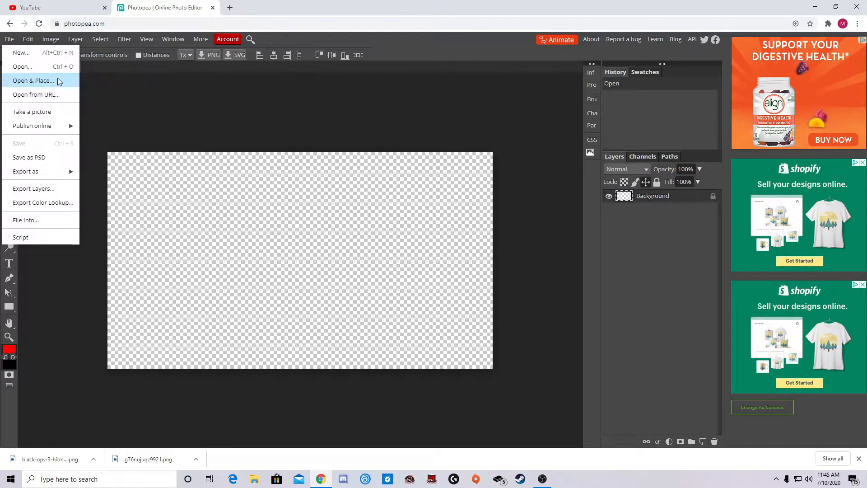
{"action": "left_click", "coordinate": [58, 80]}
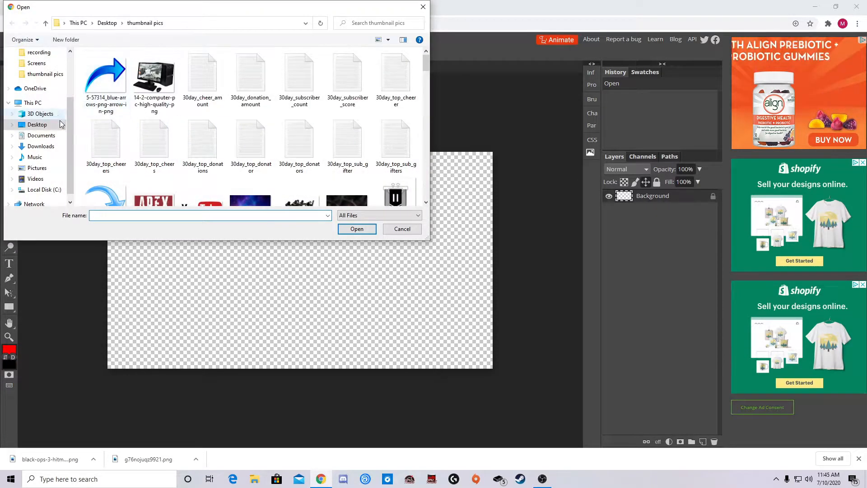
{"action": "left_click", "coordinate": [58, 74]}
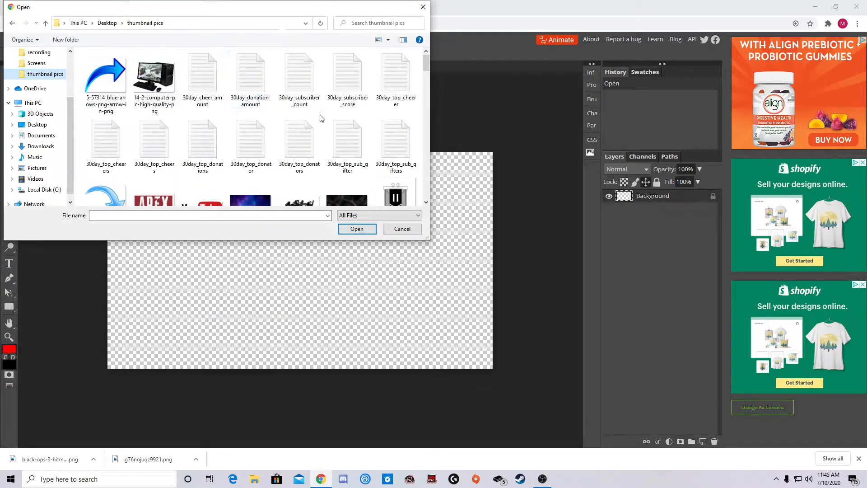
{"action": "scroll", "coordinate": [239, 112], "scroll_direction": "down", "scroll_amount": 1}
{"action": "scroll", "coordinate": [237, 113], "scroll_direction": "down", "scroll_amount": 3}
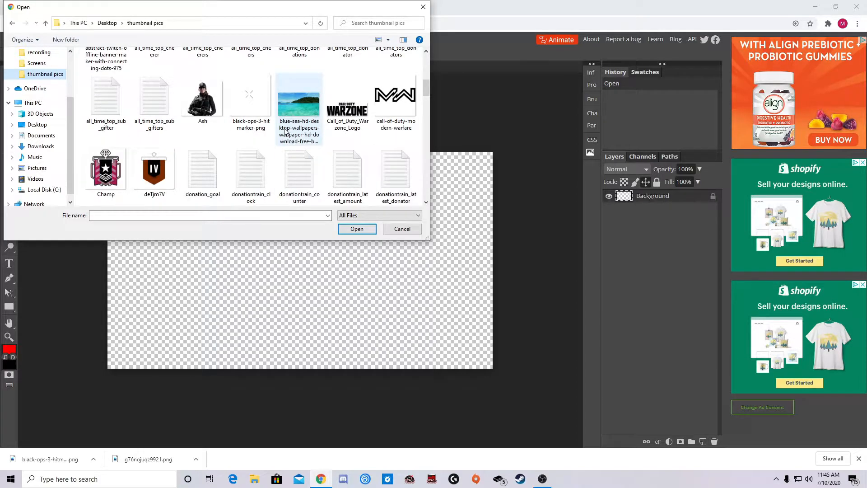
{"action": "scroll", "coordinate": [274, 141], "scroll_direction": "down", "scroll_amount": 5}
{"action": "scroll", "coordinate": [274, 140], "scroll_direction": "down", "scroll_amount": 10}
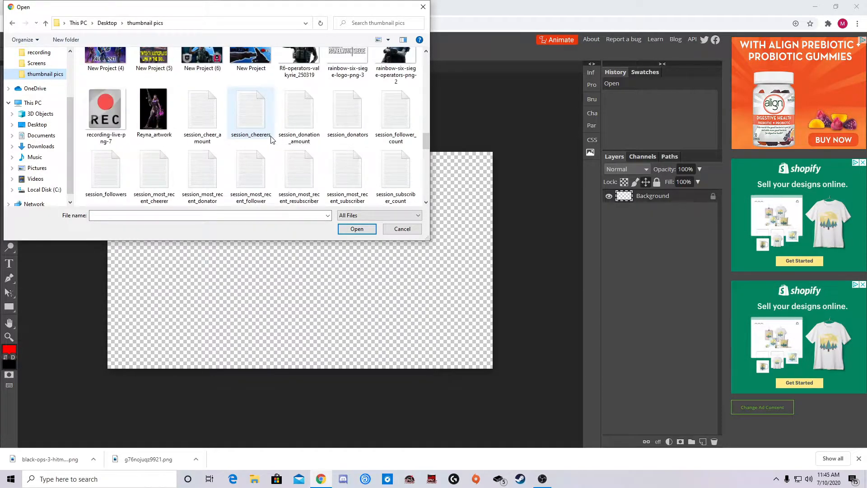
{"action": "scroll", "coordinate": [270, 140], "scroll_direction": "up", "scroll_amount": 8}
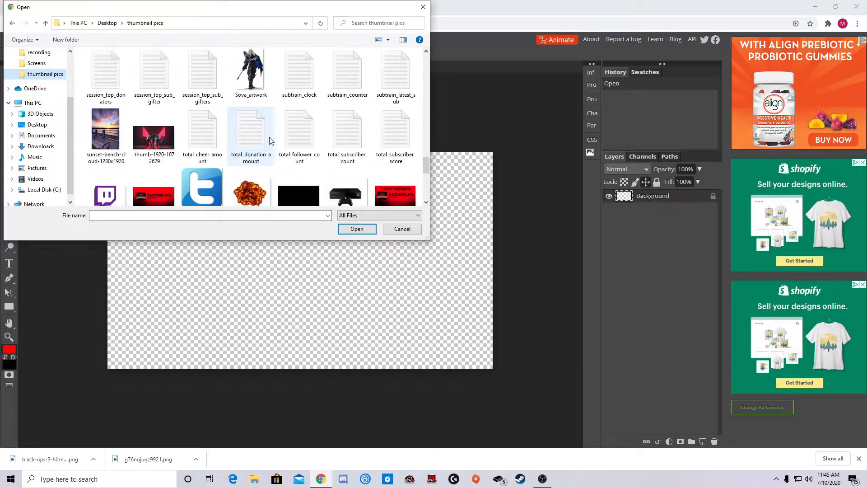
{"action": "scroll", "coordinate": [269, 138], "scroll_direction": "up", "scroll_amount": 4}
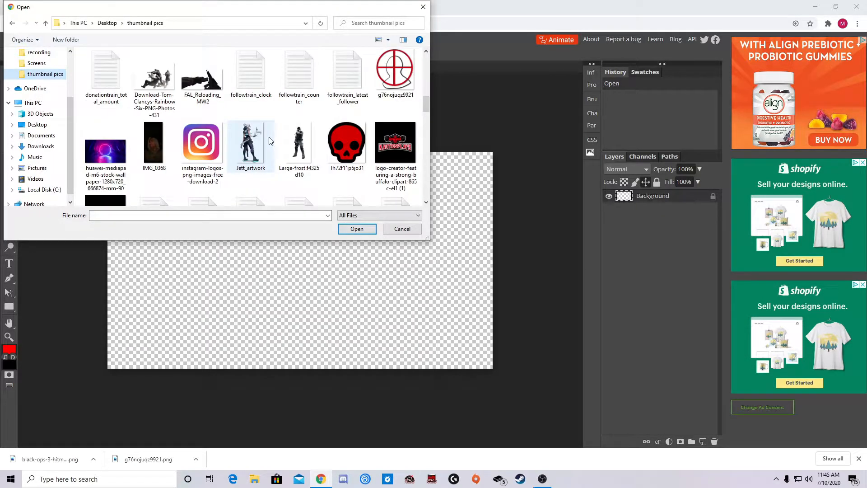
{"action": "left_click", "coordinate": [294, 149]}
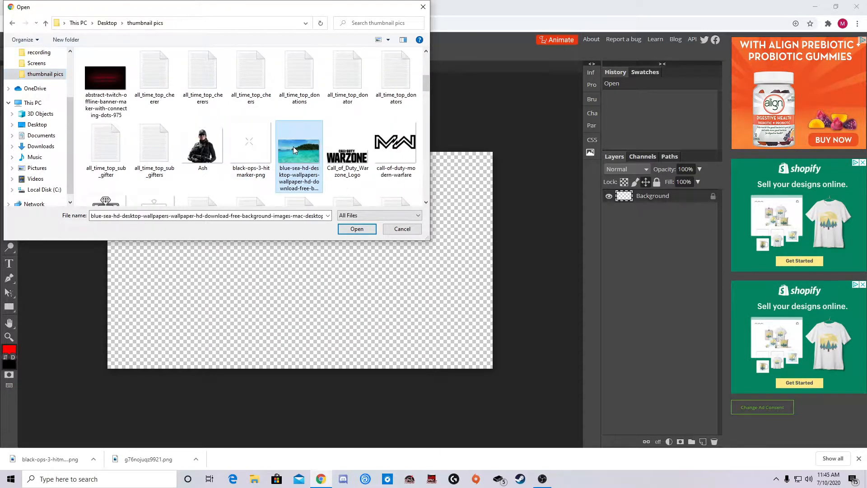
{"action": "left_click", "coordinate": [368, 229]}
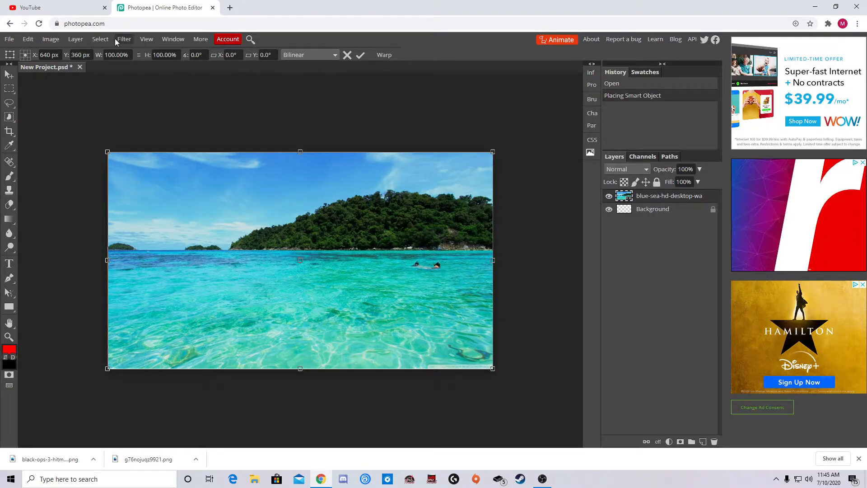
{"action": "left_click", "coordinate": [361, 56]}
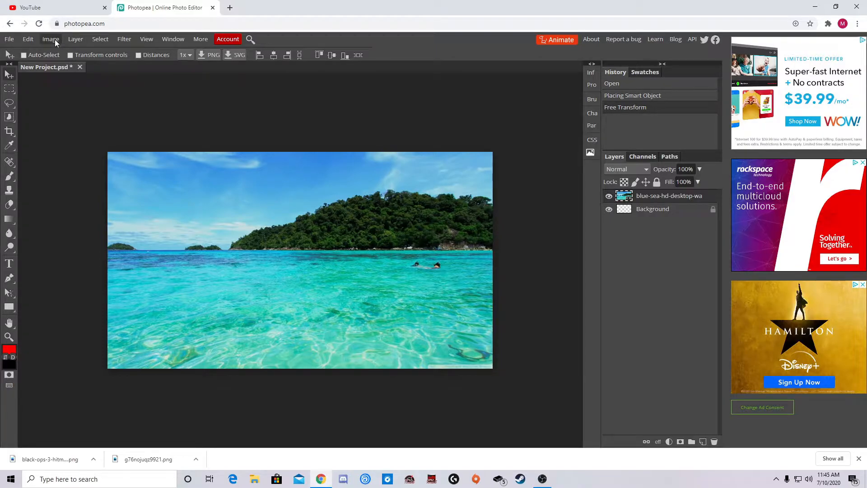
- Apply a Gaussian Blur with a 12.0 px radius to the blue-sea image layer
{"action": "left_click", "coordinate": [121, 40]}
{"action": "mouse_move", "coordinate": [52, 41]}
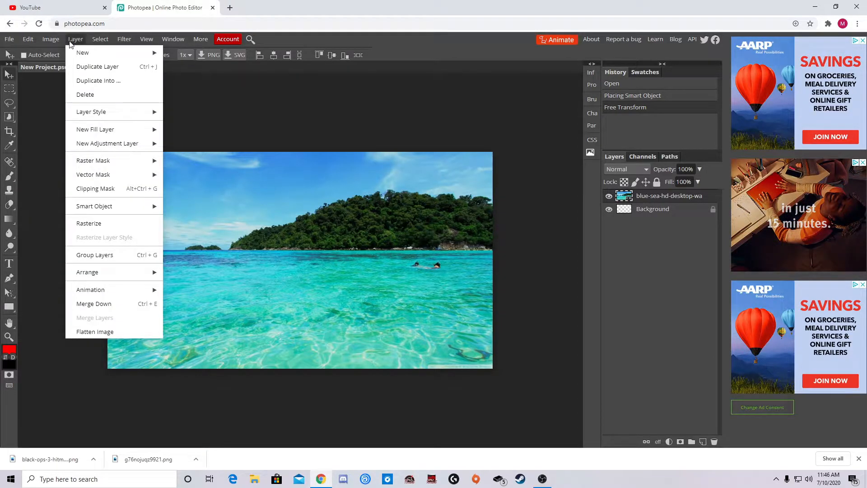
{"action": "mouse_move", "coordinate": [106, 47]}
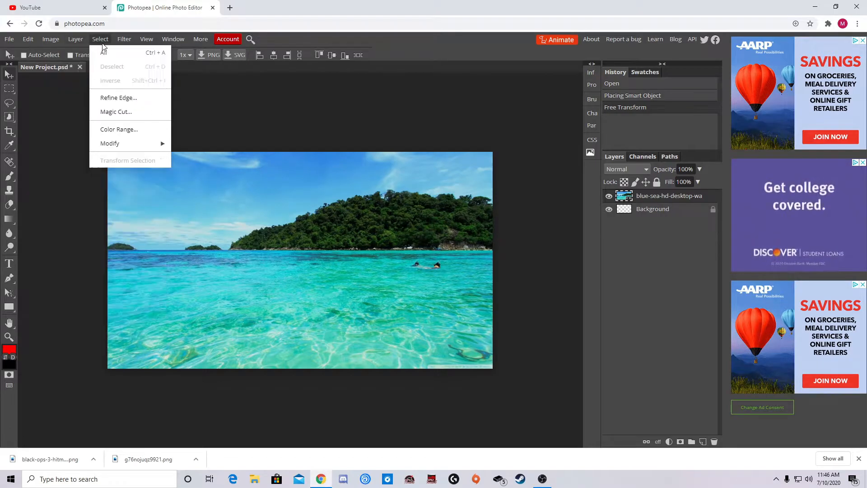
{"action": "mouse_move", "coordinate": [145, 130]}
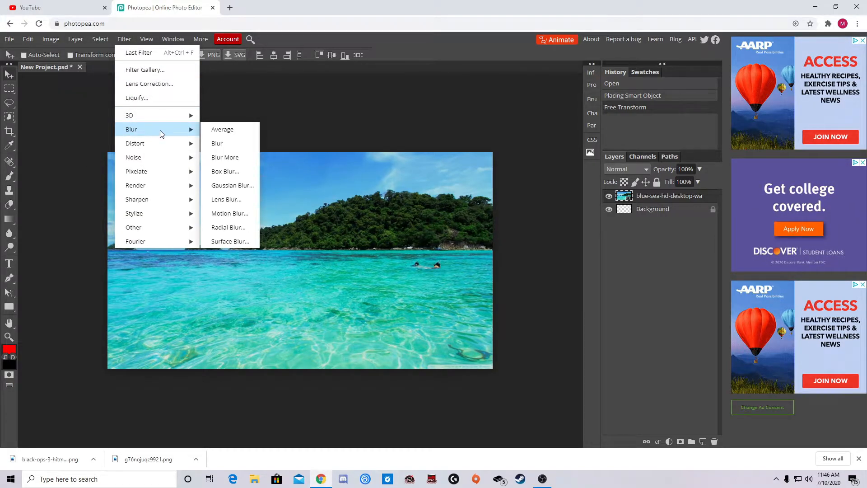
{"action": "left_click", "coordinate": [230, 185]}
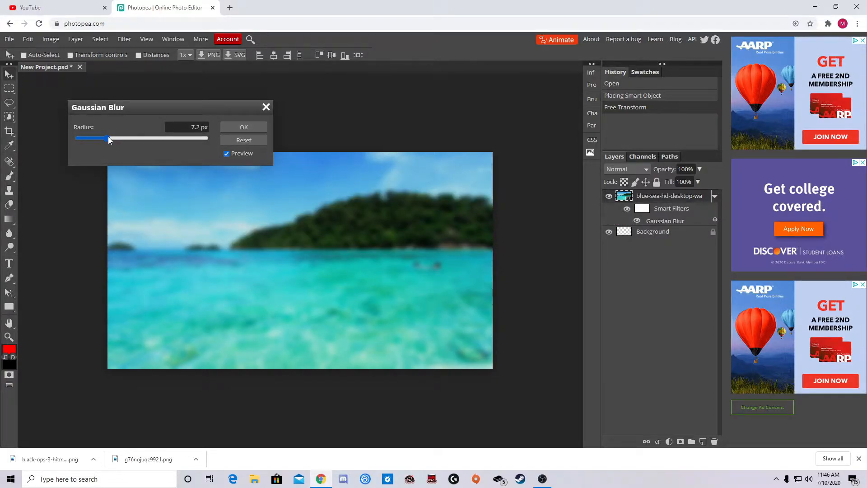
{"action": "left_click_drag", "start_coordinate": [109, 138], "coordinate": [113, 137]}
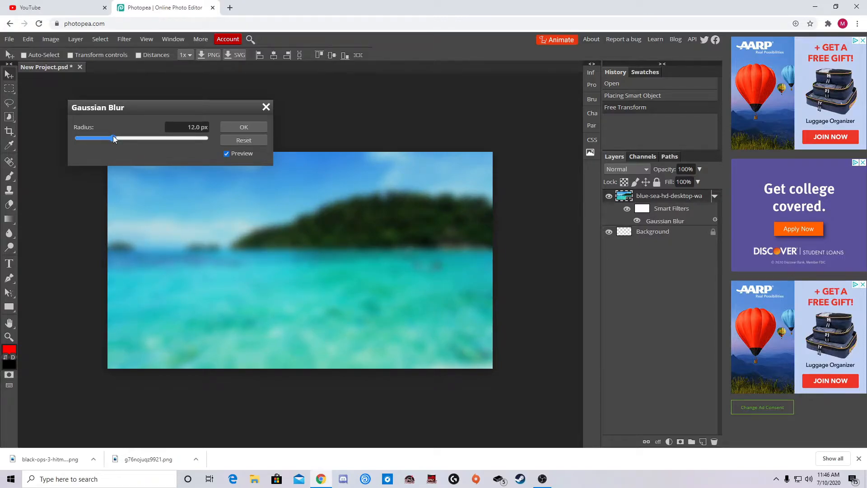
{"action": "left_click", "coordinate": [239, 130]}
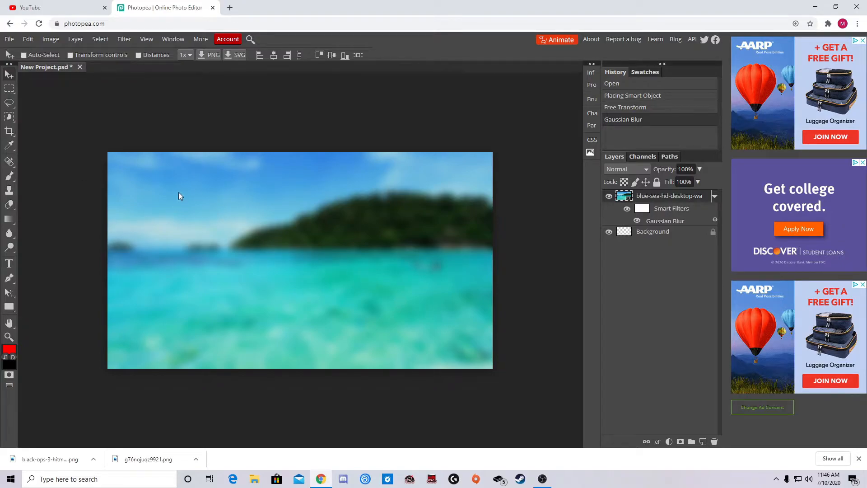
- In a new browser tab, search Google Images for "modern warfare intervention png" and preview the NicePNG sniper rifle with a gloved hand
{"action": "left_click", "coordinate": [230, 8]}
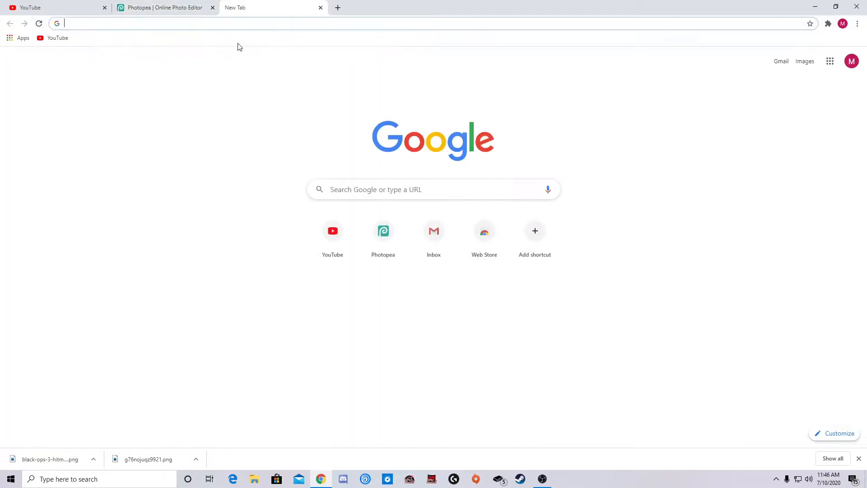
{"action": "left_click", "coordinate": [409, 193]}
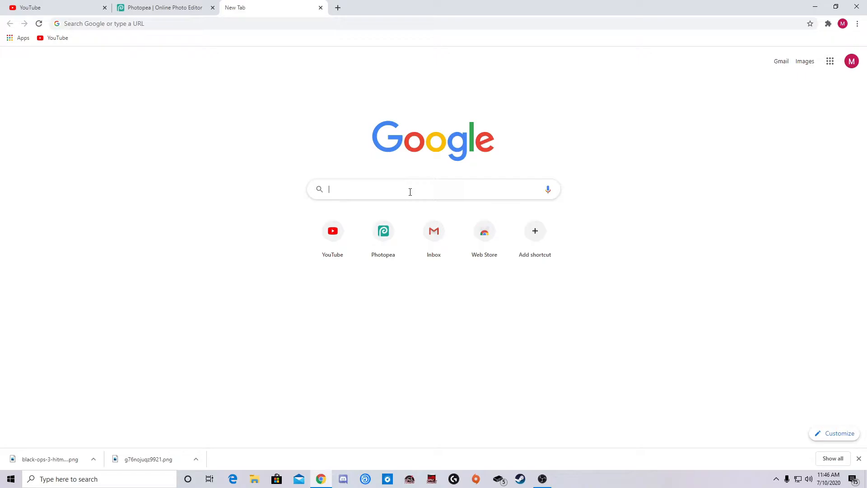
{"action": "type", "text": "mod"}
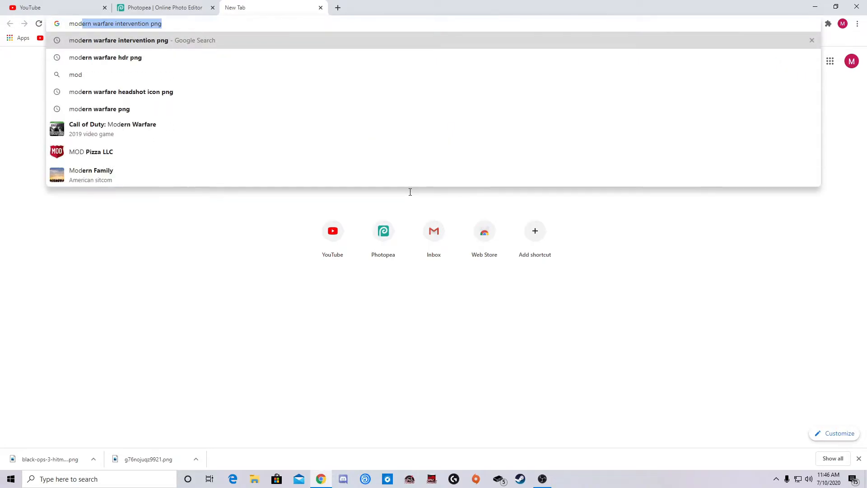
{"action": "type", "text": "ern wa"}
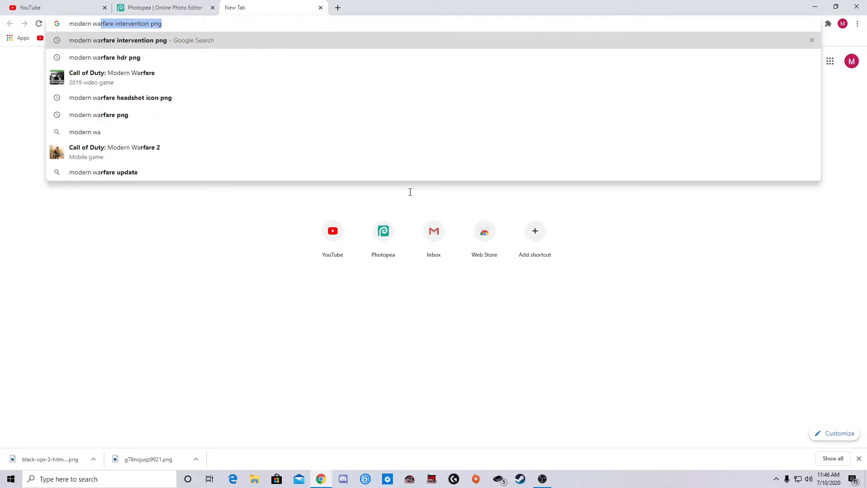
{"action": "type", "text": "rf"}
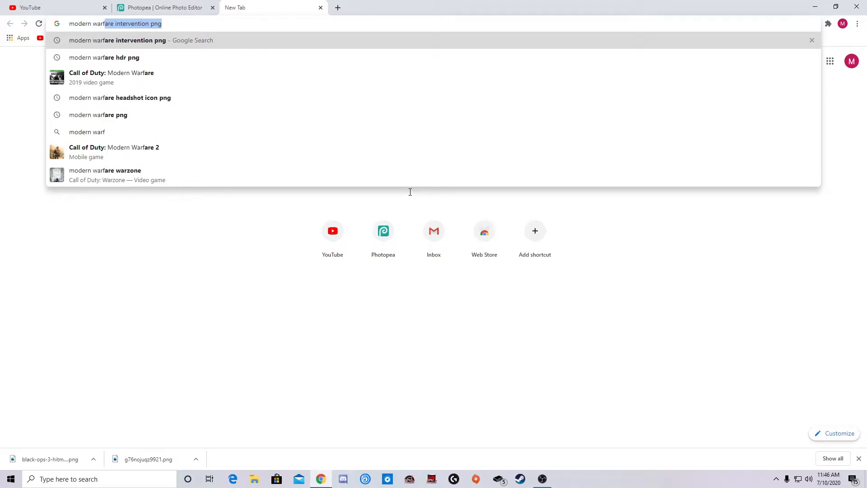
{"action": "type", "text": "are"}
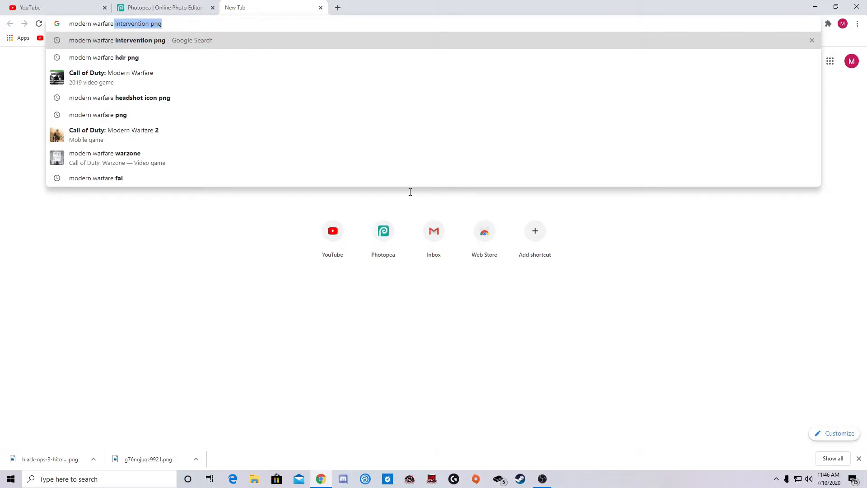
{"action": "left_click", "coordinate": [298, 44]}
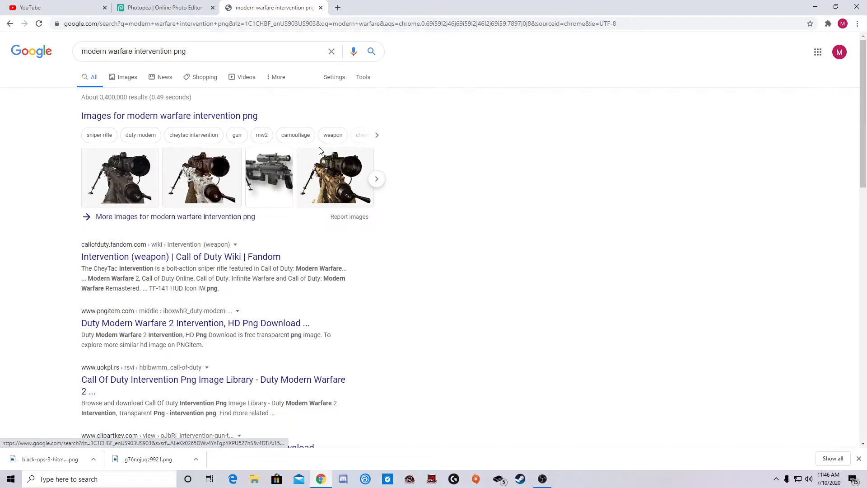
{"action": "left_click", "coordinate": [128, 76]}
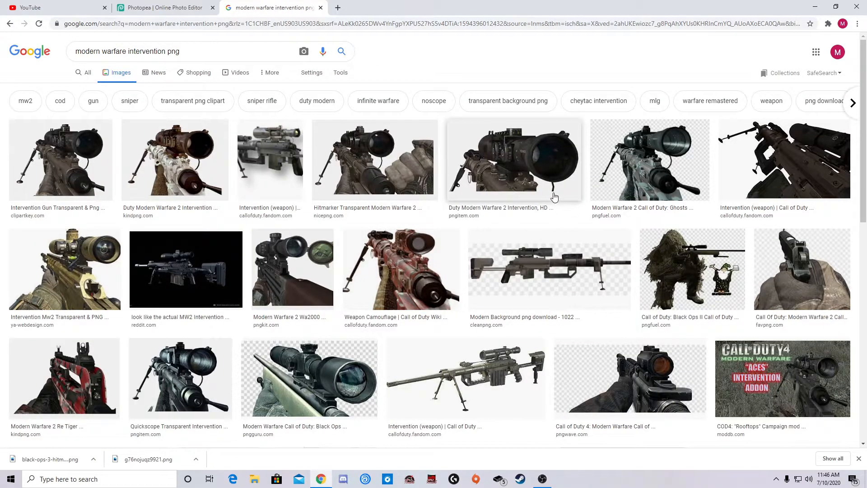
{"action": "left_click", "coordinate": [427, 185]}
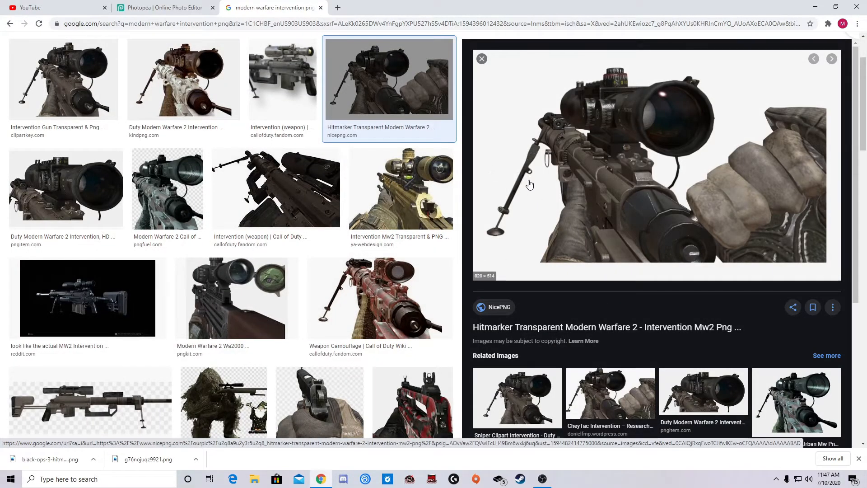
- Open the related CheyTac Intervention image with the transparent background and save it as intervention_ejecting_mw2 PNG in the thumbnail pics folder
{"action": "scroll", "coordinate": [709, 266], "scroll_direction": "down", "scroll_amount": 2}
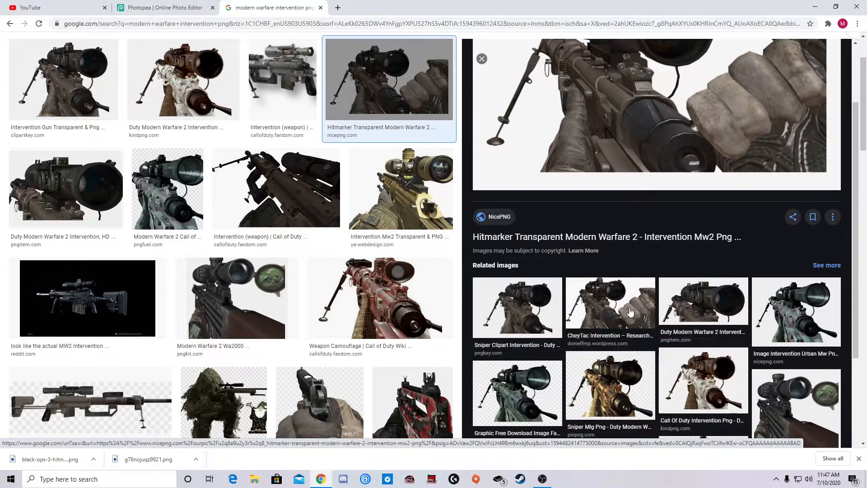
{"action": "left_click", "coordinate": [619, 303]}
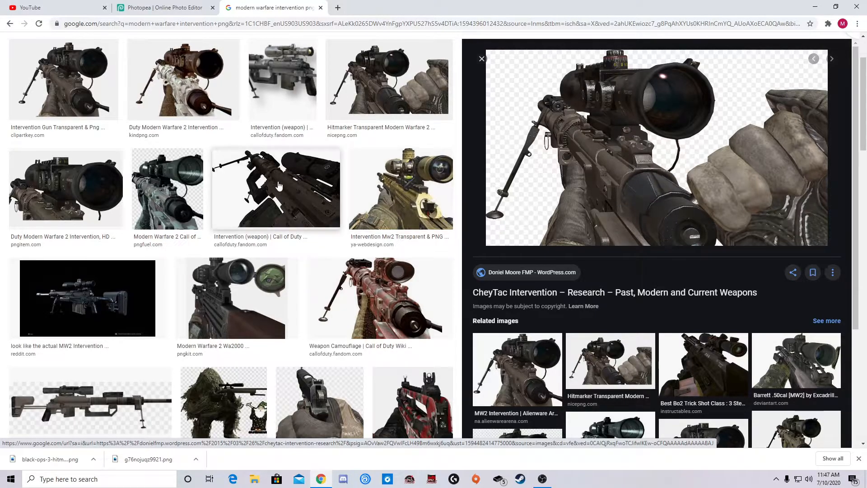
{"action": "right_click", "coordinate": [594, 197]}
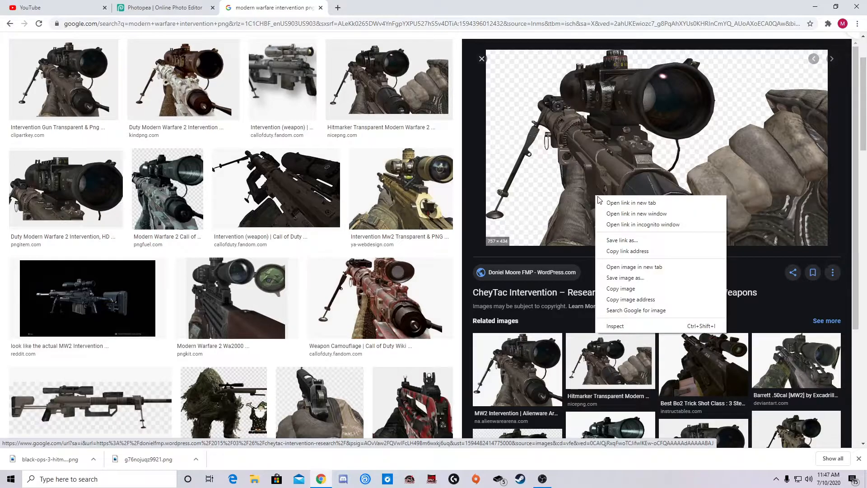
{"action": "left_click", "coordinate": [650, 279]}
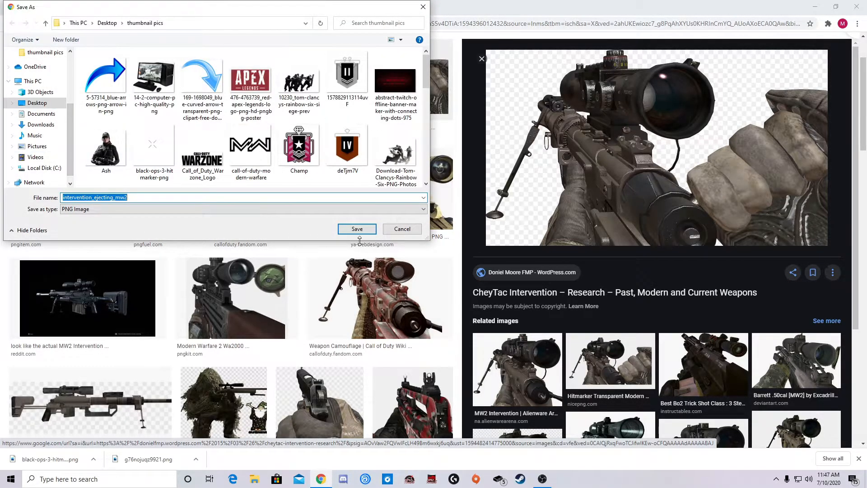
{"action": "left_click", "coordinate": [357, 228]}
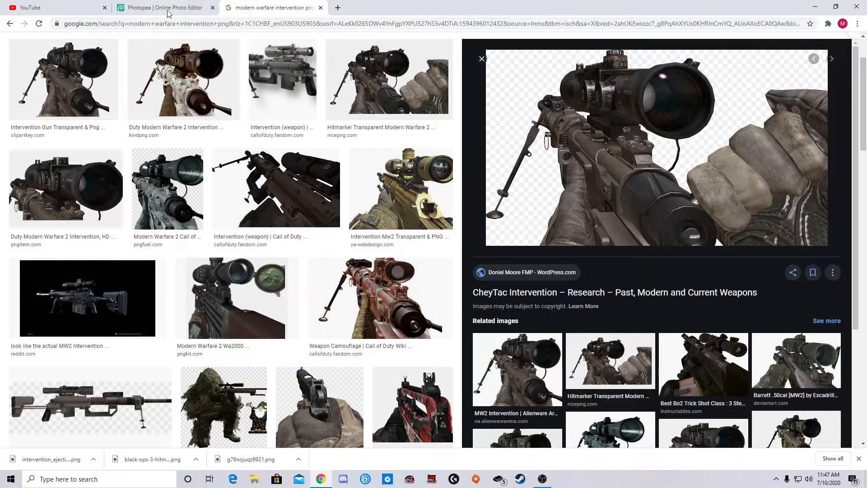
- Switch to Photopea, place the downloaded intervention_ejecting_mw2 image, and fit it into the canvas's lower-right corner at about 107.40% scale
{"action": "left_click", "coordinate": [172, 9]}
{"action": "left_click_drag", "start_coordinate": [71, 456], "coordinate": [257, 289]}
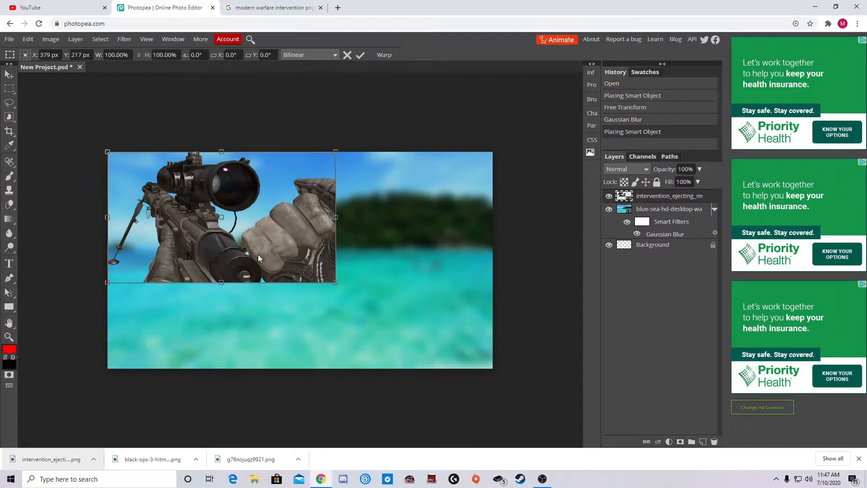
{"action": "left_click_drag", "start_coordinate": [258, 255], "coordinate": [416, 340]}
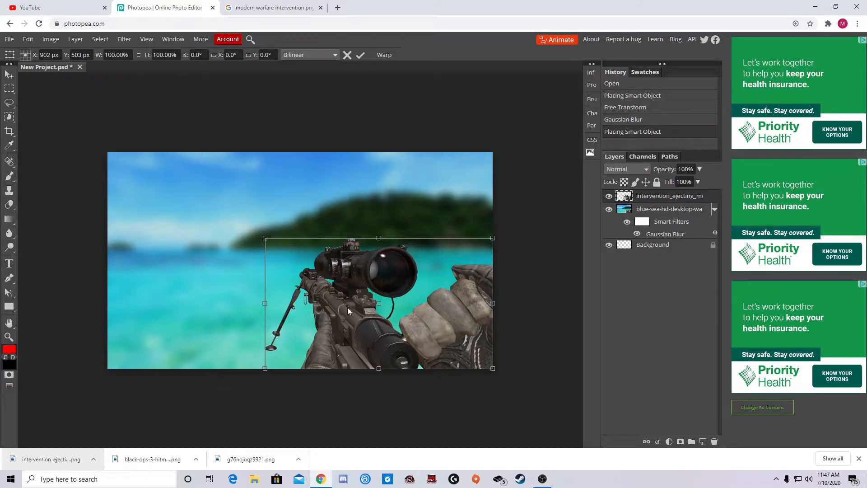
{"action": "left_click_drag", "start_coordinate": [265, 238], "coordinate": [248, 226]}
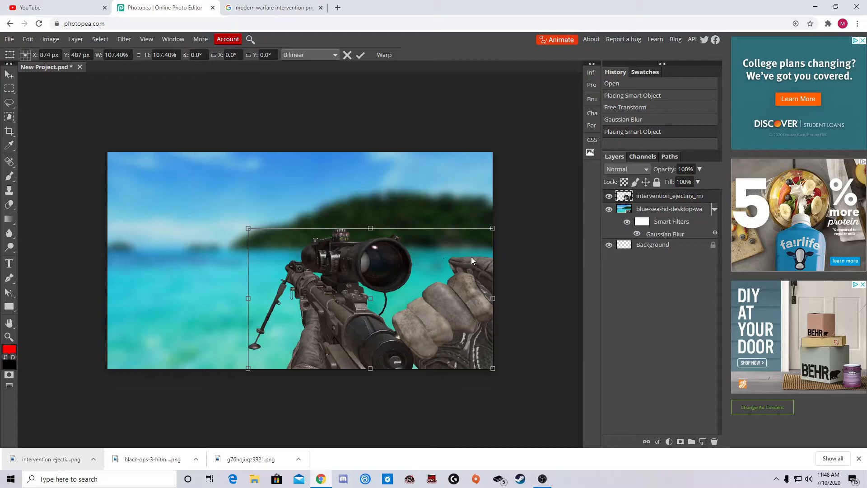
{"action": "left_click", "coordinate": [360, 55]}
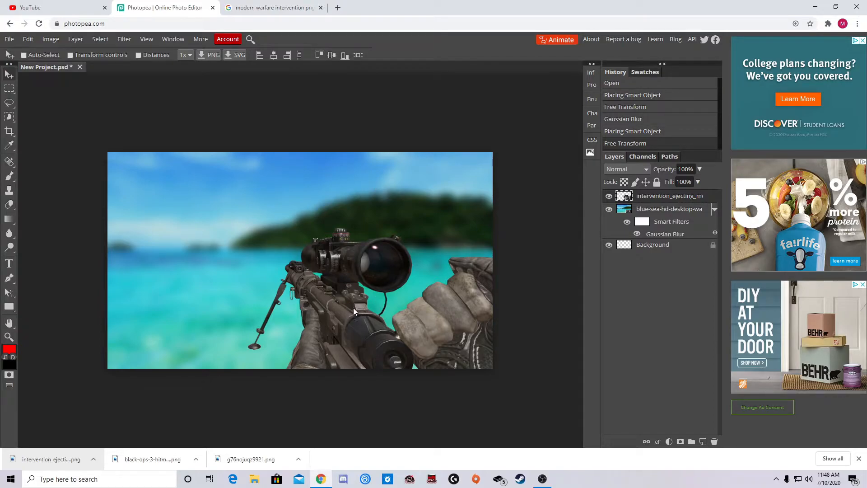
- Apply a Hue/Saturation adjustment to the rifle layer with Saturation at about 51
{"action": "left_click", "coordinate": [51, 40]}
{"action": "mouse_move", "coordinate": [59, 53]}
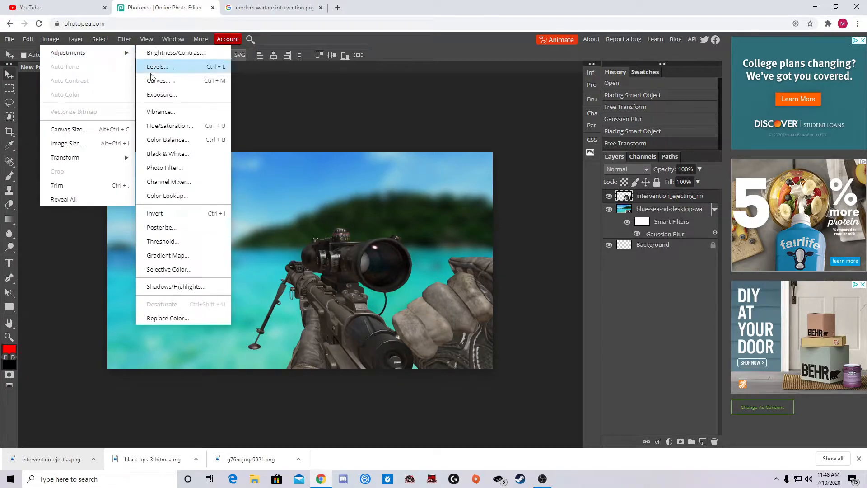
{"action": "left_click", "coordinate": [195, 131]}
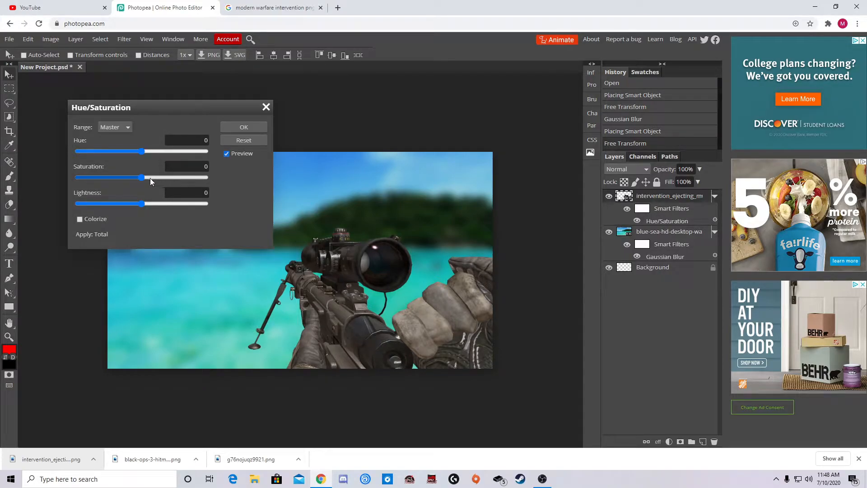
{"action": "left_click_drag", "start_coordinate": [144, 178], "coordinate": [173, 182]}
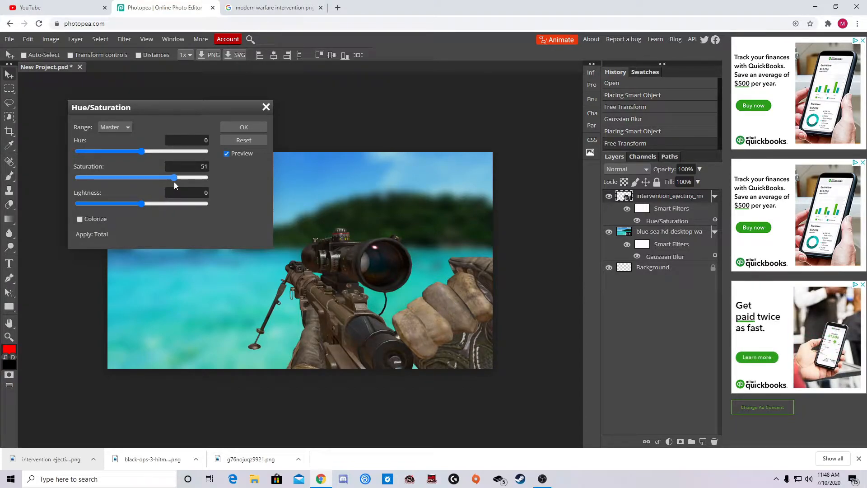
{"action": "left_click", "coordinate": [260, 128]}
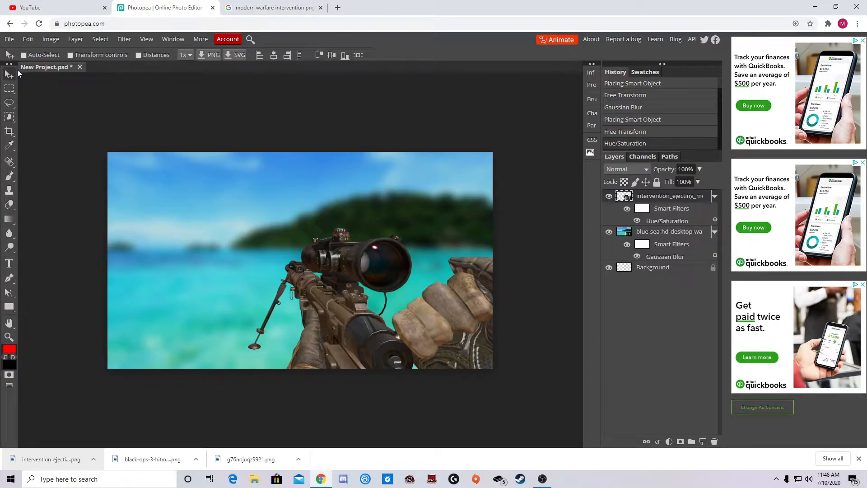
- Place the black-ops-3-hitmarker image at 100% size, centred at about X 512 px, Y 333 px beside the rifle's scope
{"action": "left_click", "coordinate": [9, 40]}
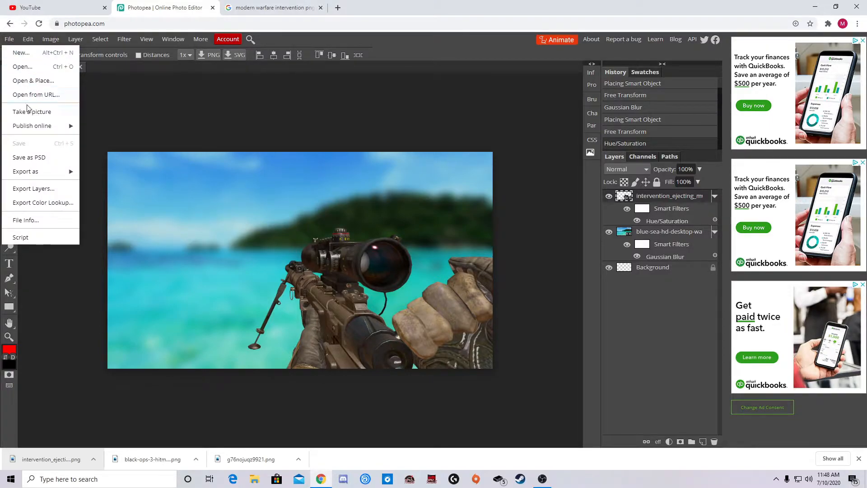
{"action": "mouse_move", "coordinate": [41, 124]}
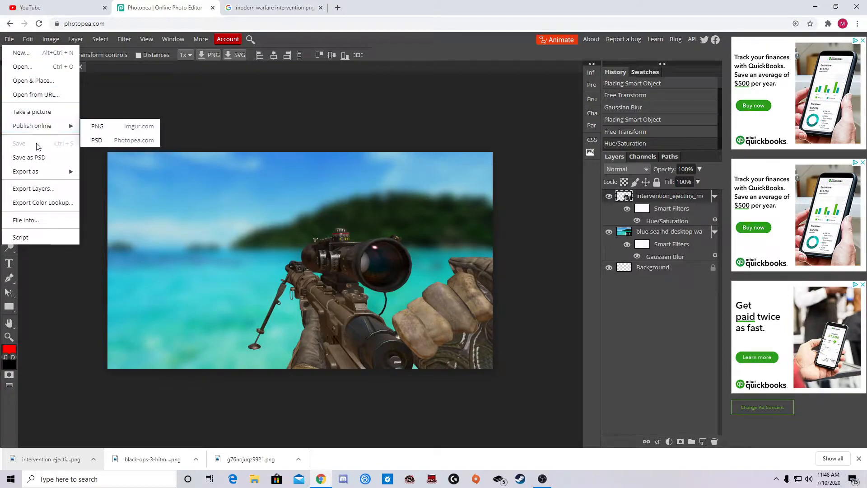
{"action": "left_click", "coordinate": [52, 85]}
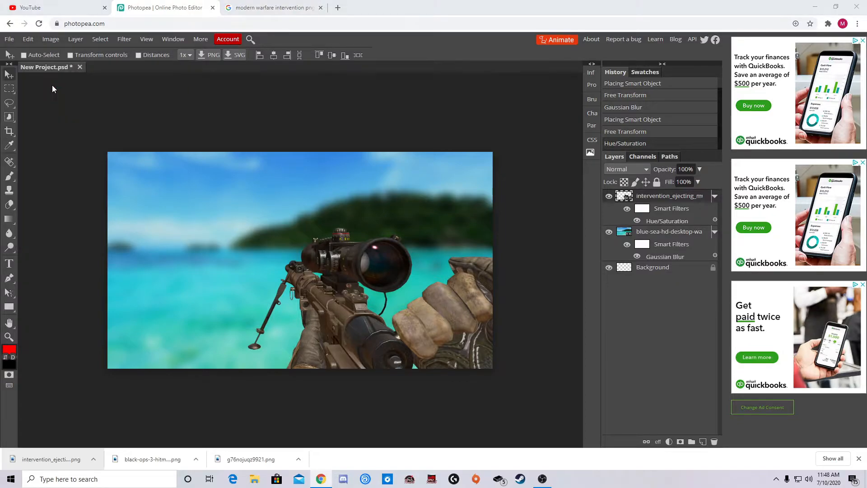
{"action": "scroll", "coordinate": [180, 148], "scroll_direction": "down", "scroll_amount": 3}
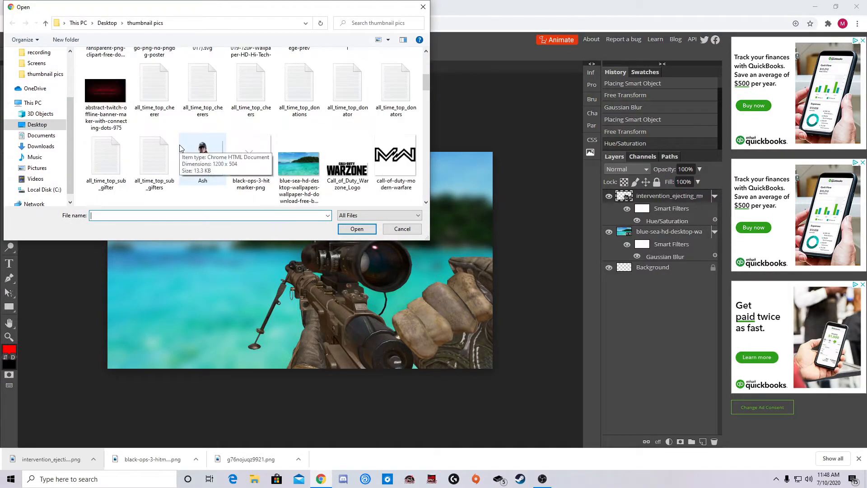
{"action": "left_click", "coordinate": [251, 160]}
{"action": "left_click", "coordinate": [354, 228]}
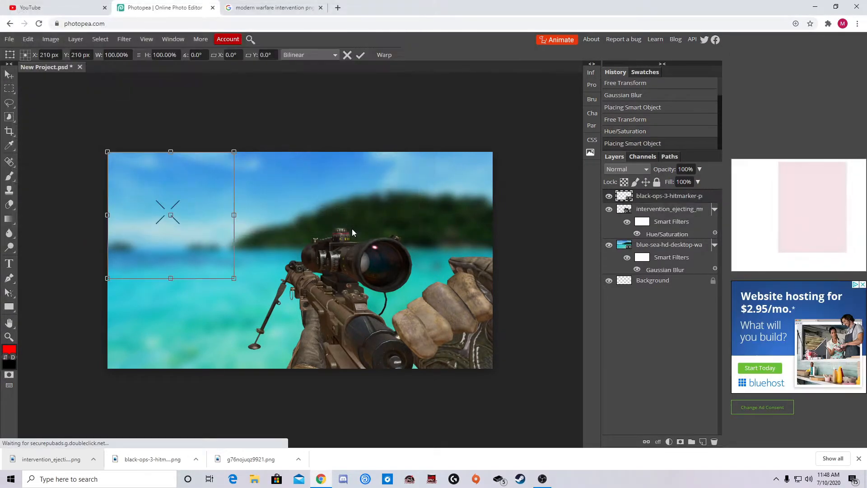
{"action": "left_click_drag", "start_coordinate": [194, 189], "coordinate": [285, 226]}
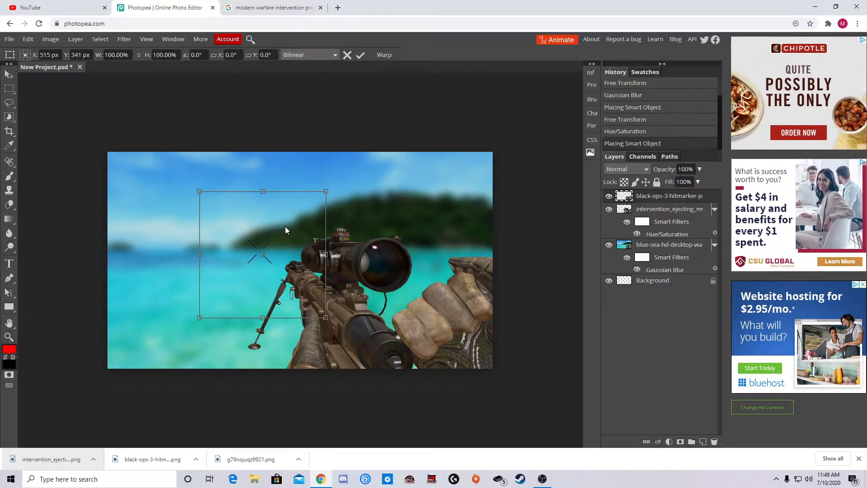
{"action": "left_click_drag", "start_coordinate": [285, 230], "coordinate": [285, 225]}
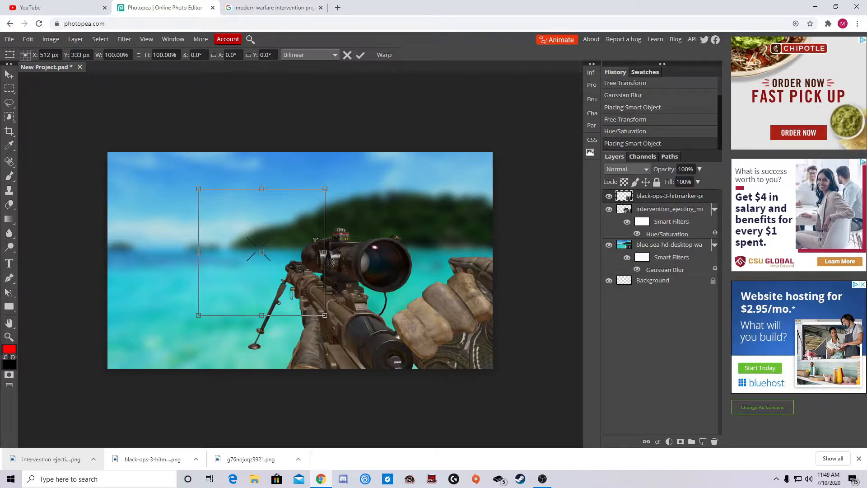
{"action": "left_click", "coordinate": [360, 55]}
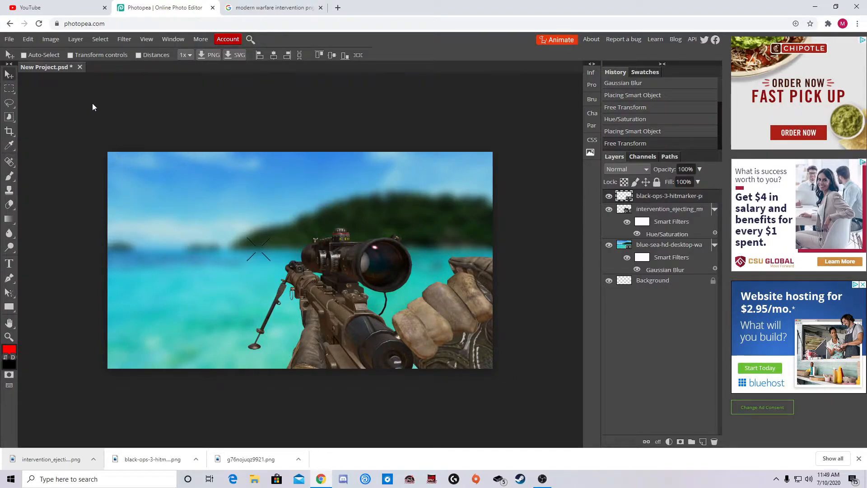
- Place the g76nojuqz9921 red crosshair image and scale it to about 14.93% in the canvas's lower-left corner
{"action": "left_click", "coordinate": [9, 39]}
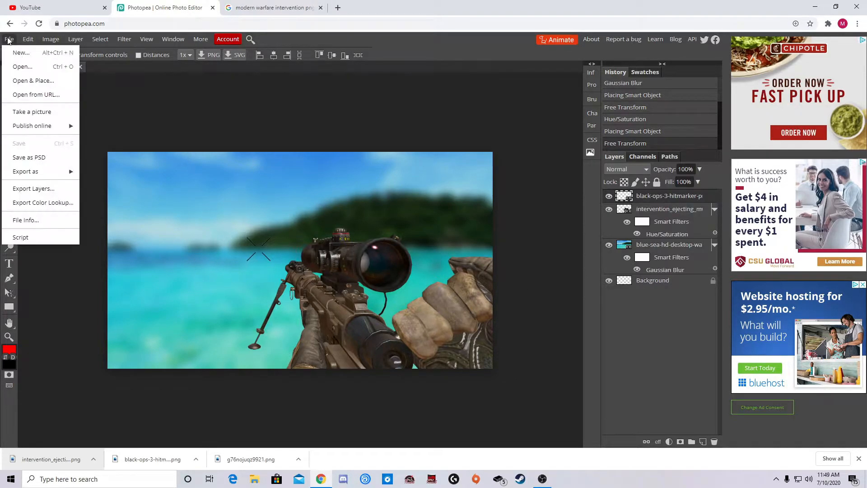
{"action": "left_click", "coordinate": [20, 82]}
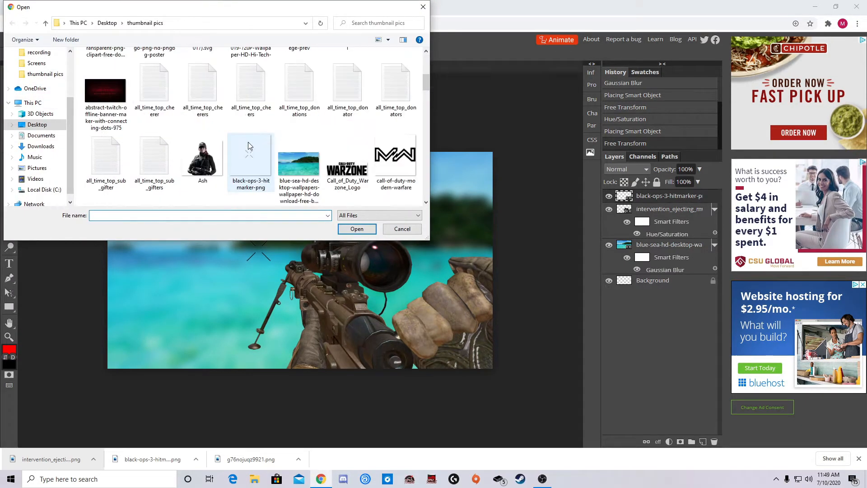
{"action": "scroll", "coordinate": [248, 146], "scroll_direction": "down", "scroll_amount": 2}
{"action": "scroll", "coordinate": [248, 145], "scroll_direction": "up", "scroll_amount": 3}
{"action": "left_click", "coordinate": [396, 135]}
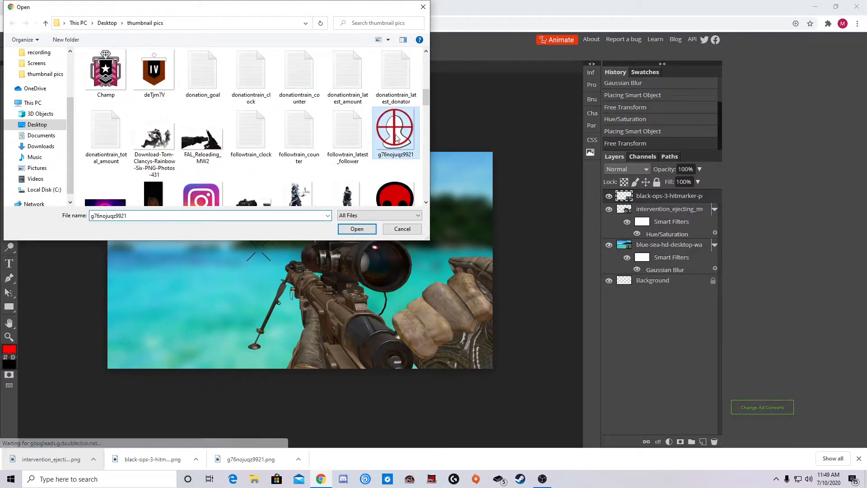
{"action": "left_click", "coordinate": [357, 229]}
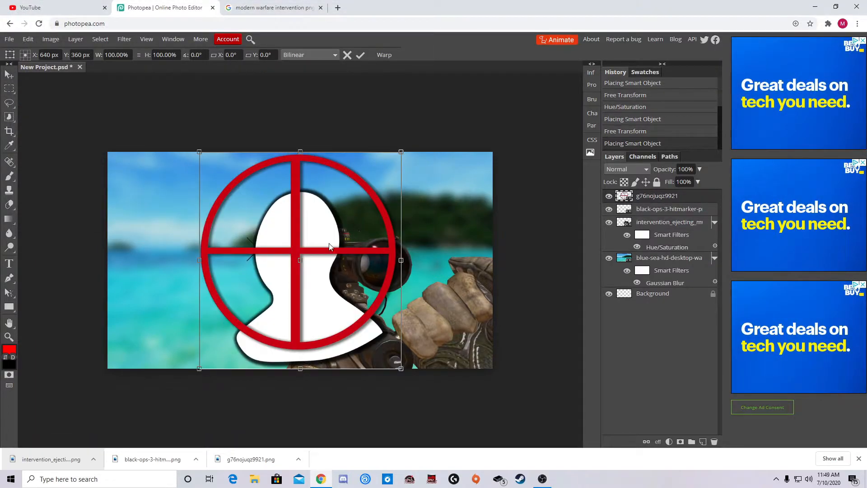
{"action": "left_click_drag", "start_coordinate": [199, 151], "coordinate": [157, 313]}
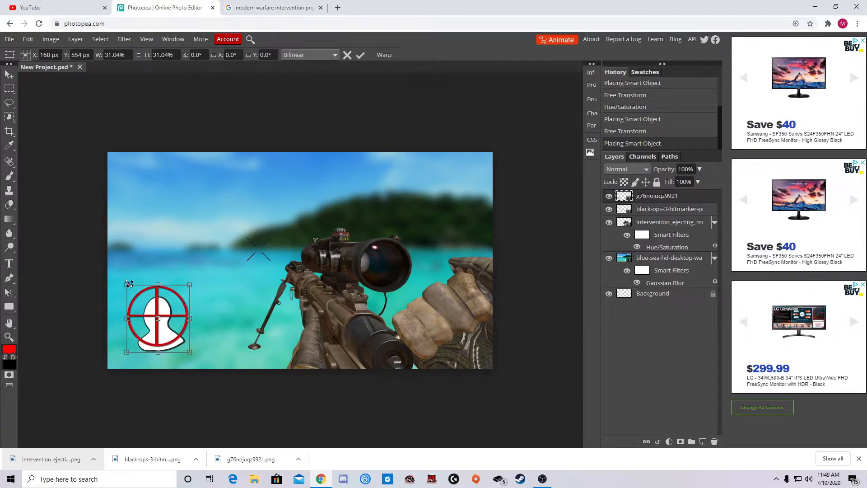
{"action": "left_click_drag", "start_coordinate": [128, 284], "coordinate": [142, 342]}
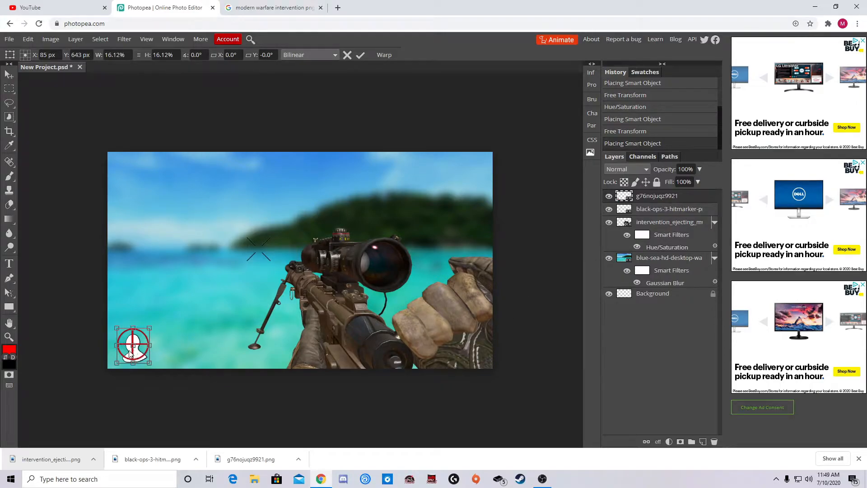
{"action": "left_click_drag", "start_coordinate": [116, 327], "coordinate": [138, 349]}
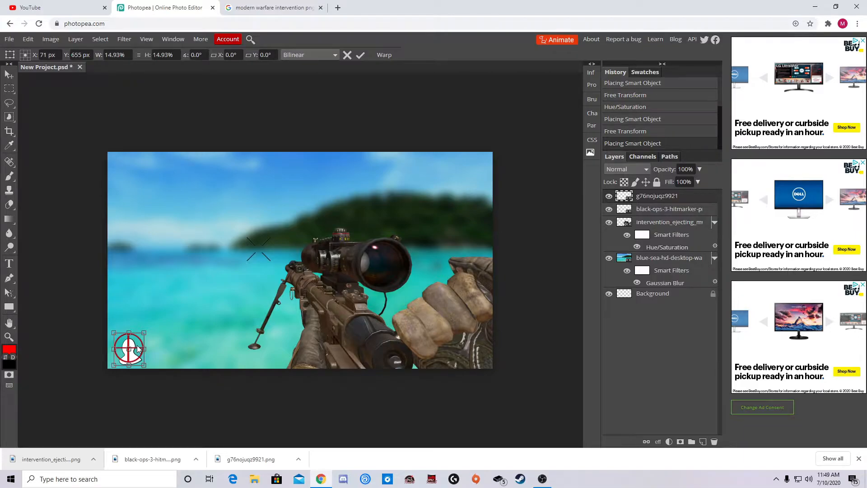
- Duplicate the red crosshair icon layer twice and stack the copies vertically above the original along the canvas's left edge
{"action": "right_click", "coordinate": [690, 203]}
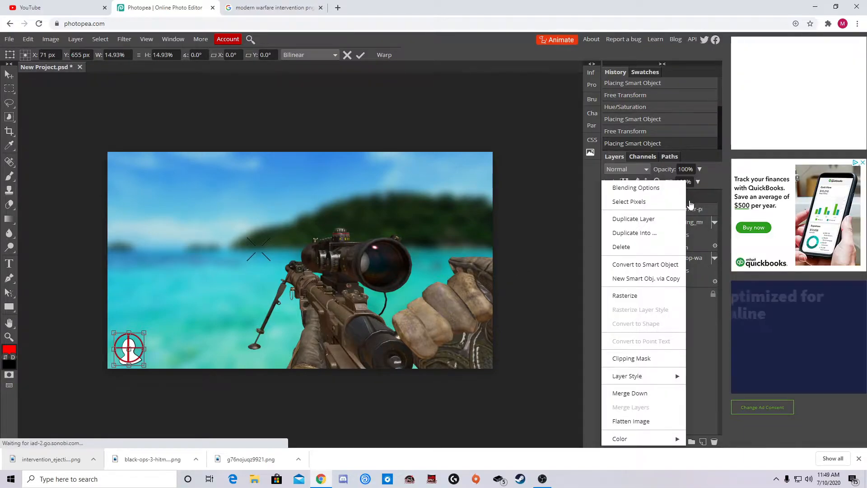
{"action": "left_click", "coordinate": [555, 188]}
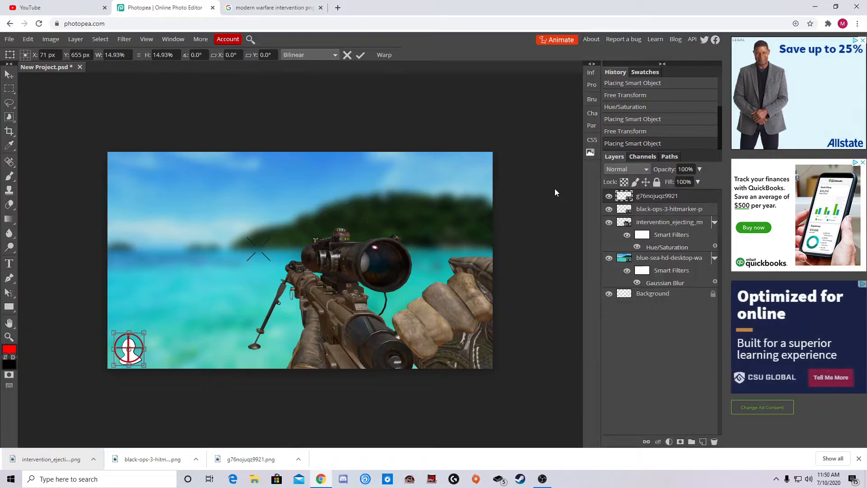
{"action": "right_click", "coordinate": [693, 196]}
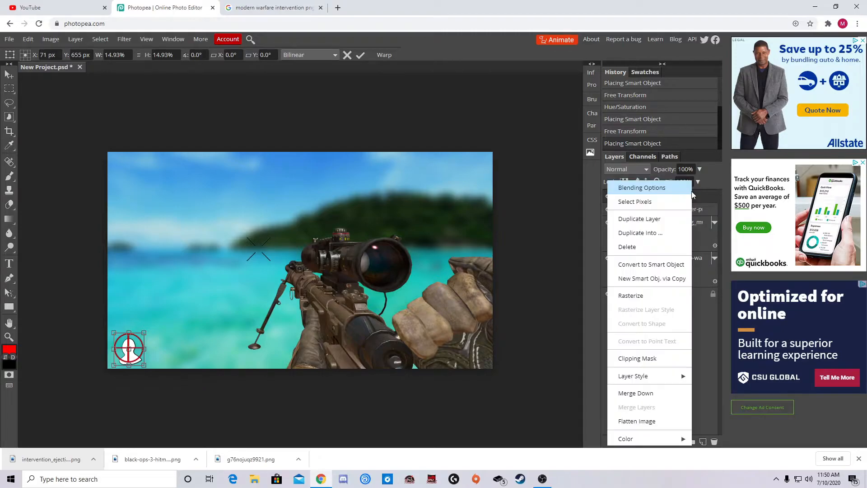
{"action": "left_click", "coordinate": [668, 225]}
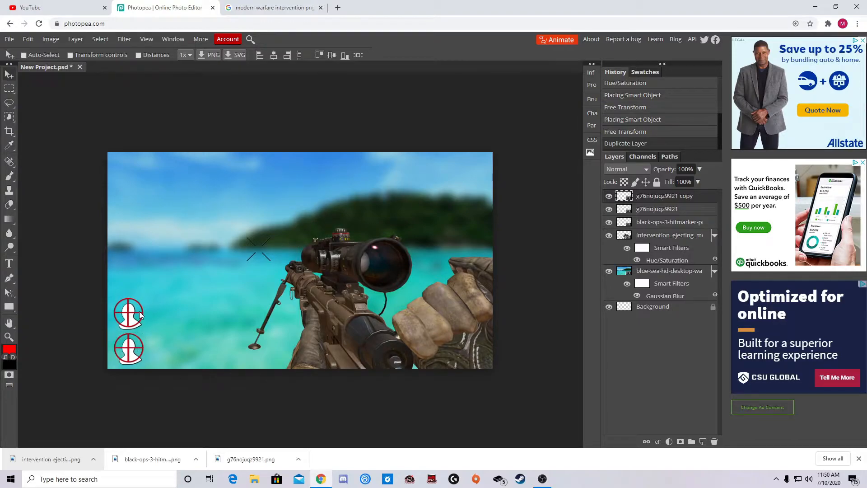
{"action": "left_click", "coordinate": [139, 310]}
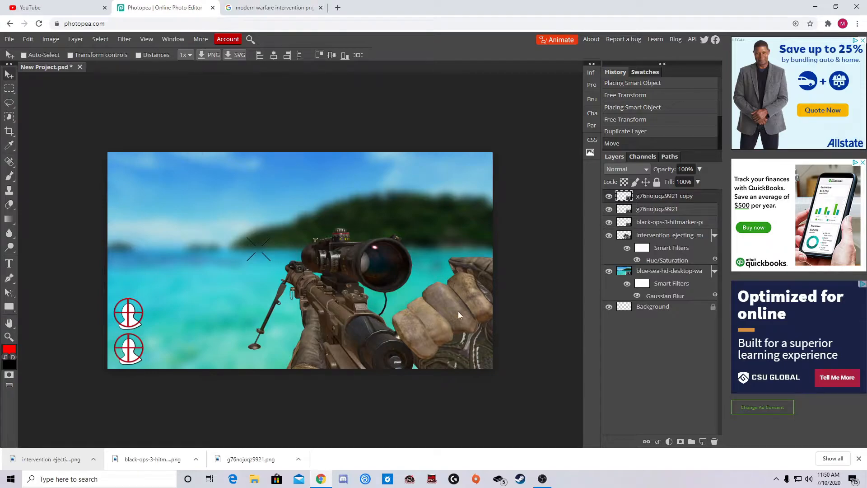
{"action": "right_click", "coordinate": [651, 196]}
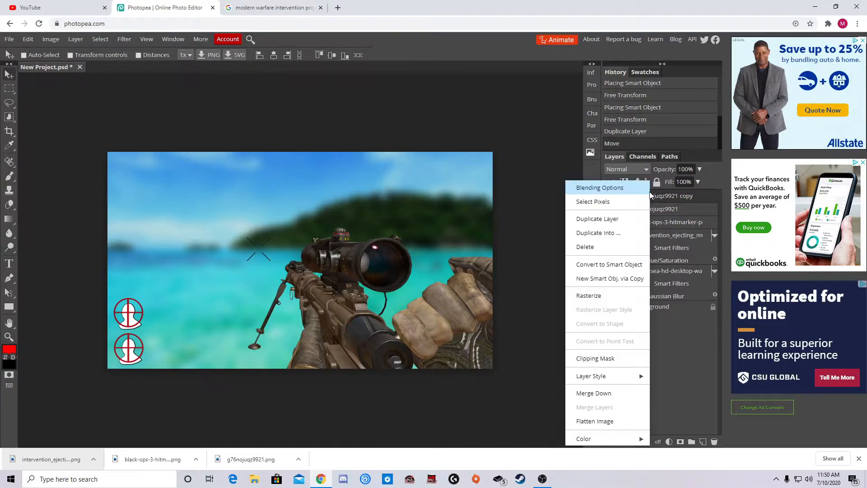
{"action": "left_click", "coordinate": [601, 219]}
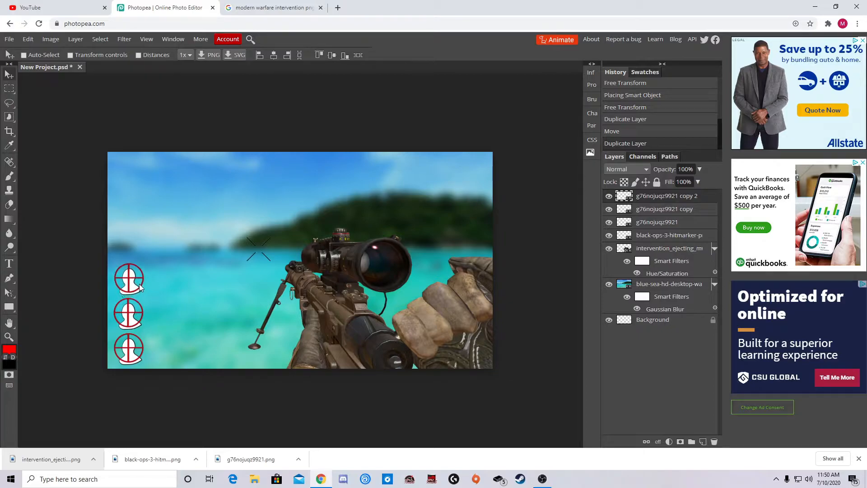
- Duplicate the uppermost red crosshair icon layer and place the copy directly above it as the fourth icon in the stack
{"action": "left_click", "coordinate": [139, 283]}
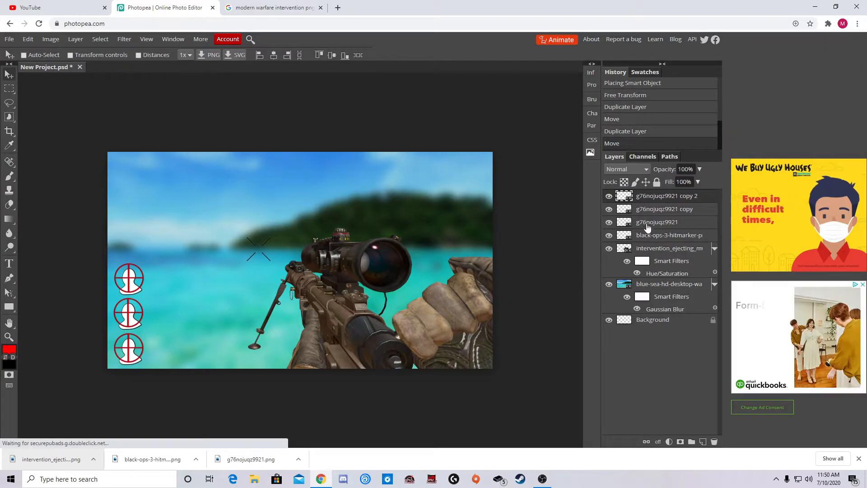
{"action": "right_click", "coordinate": [655, 198]}
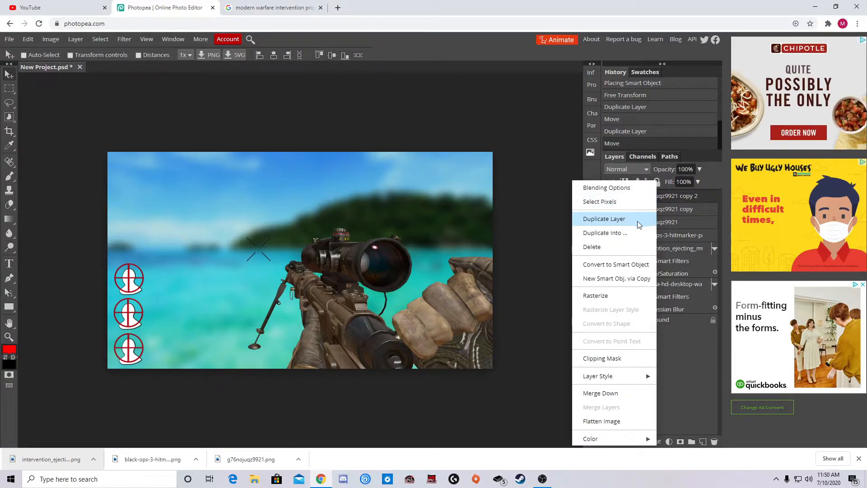
{"action": "left_click", "coordinate": [607, 217]}
{"action": "mouse_move", "coordinate": [651, 202]}
{"action": "left_mouse_down"}
{"action": "mouse_move", "coordinate": [574, 219]}
{"action": "mouse_move", "coordinate": [651, 202]}
{"action": "left_mouse_up"}
{"action": "left_click_drag", "start_coordinate": [143, 333], "coordinate": [137, 298]}
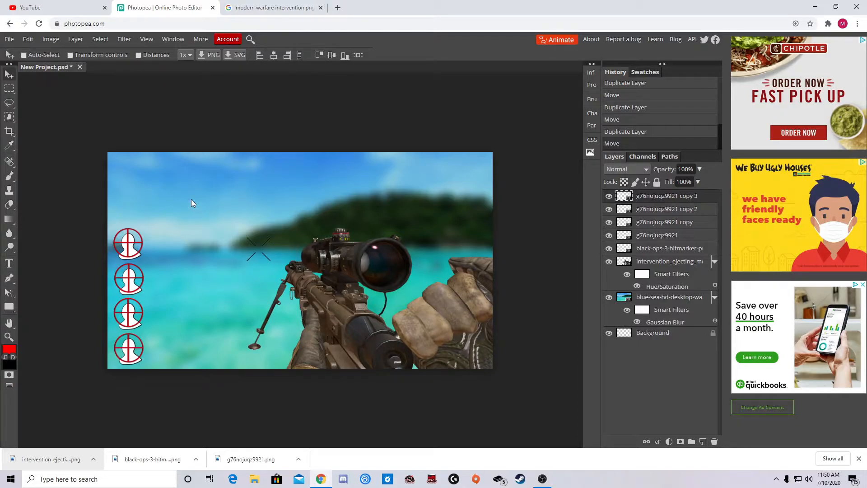
- Start a text layer in the sky area with the Distant Galaxy font at a size of 150 px
{"action": "left_click", "coordinate": [9, 264]}
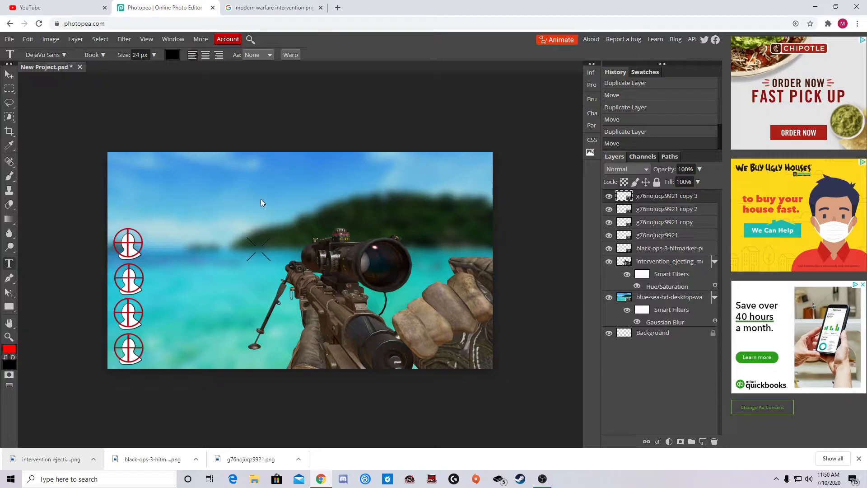
{"action": "left_click", "coordinate": [280, 190]}
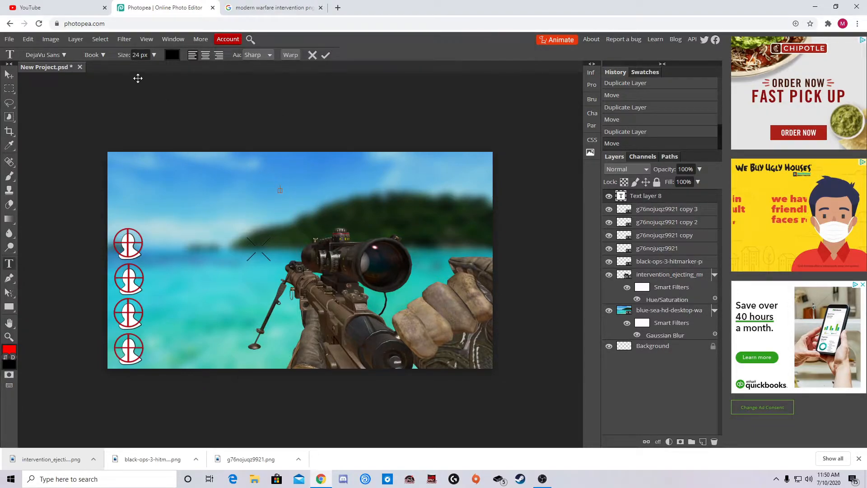
{"action": "left_click", "coordinate": [154, 55]}
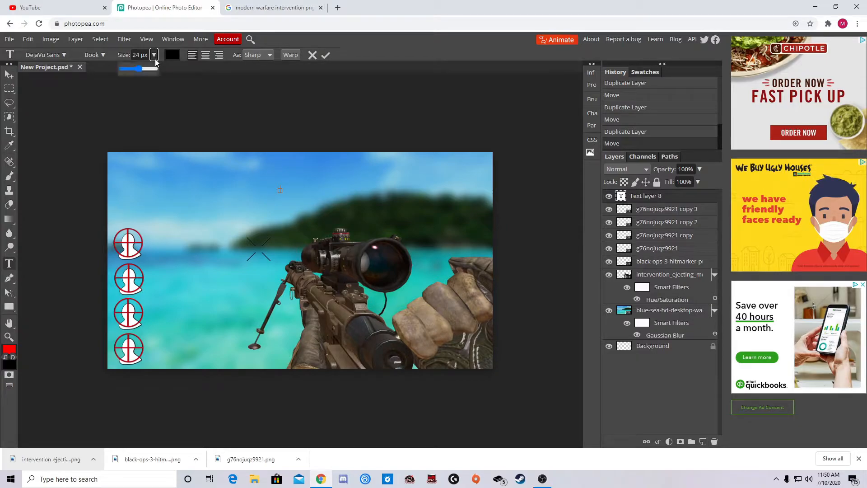
{"action": "left_click_drag", "start_coordinate": [142, 73], "coordinate": [159, 72]}
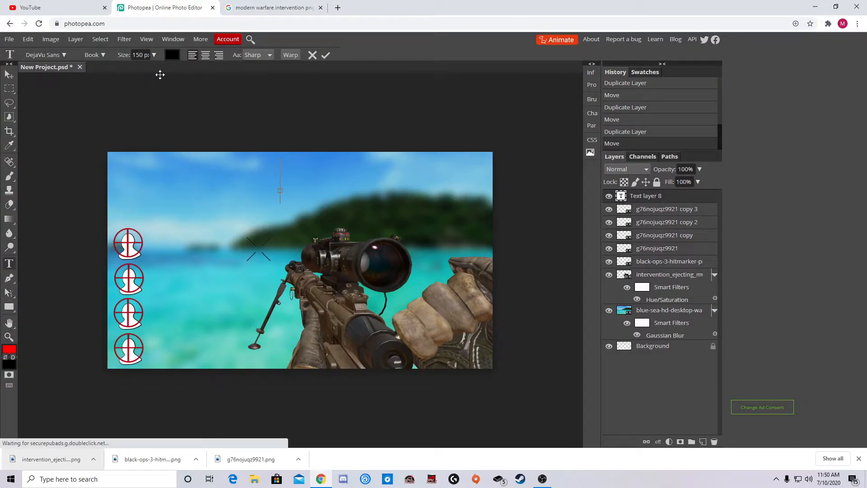
{"action": "left_click", "coordinate": [63, 55]}
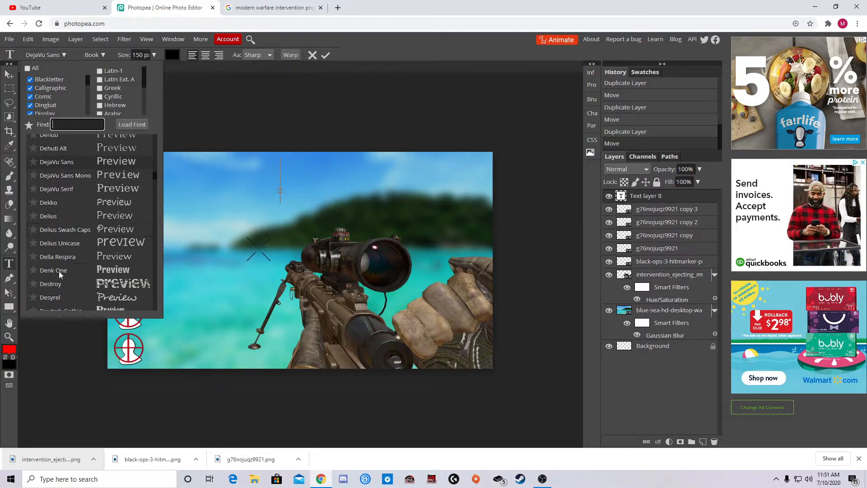
{"action": "scroll", "coordinate": [62, 270], "scroll_direction": "down", "scroll_amount": 2}
{"action": "scroll", "coordinate": [62, 270], "scroll_direction": "down", "scroll_amount": 2}
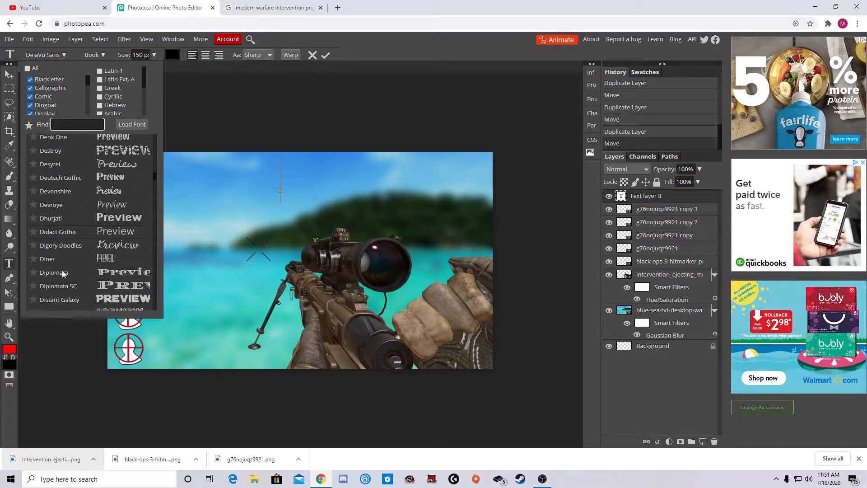
{"action": "left_click", "coordinate": [69, 252]}
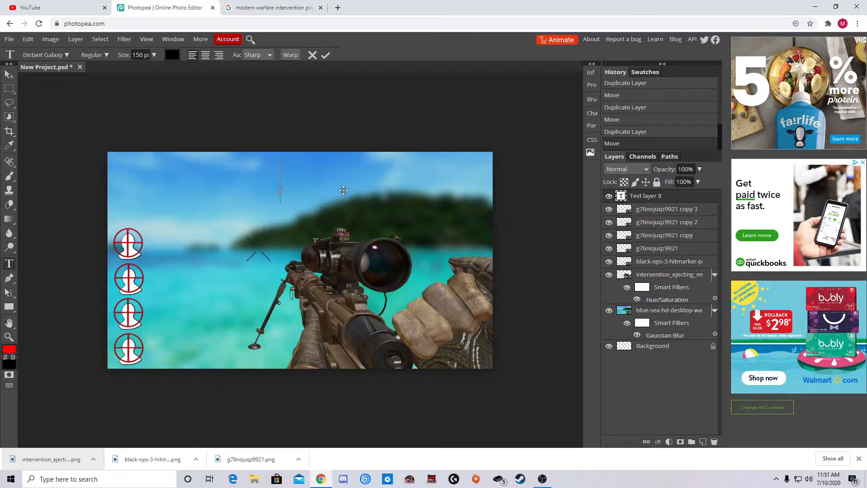
- Enter the title "kaoticsplays" and move it so it is centred along the canvas's upper edge
{"action": "type", "text": "F"}
{"action": "key", "text": "BackSpace"}
{"action": "type", "text": "KA"}
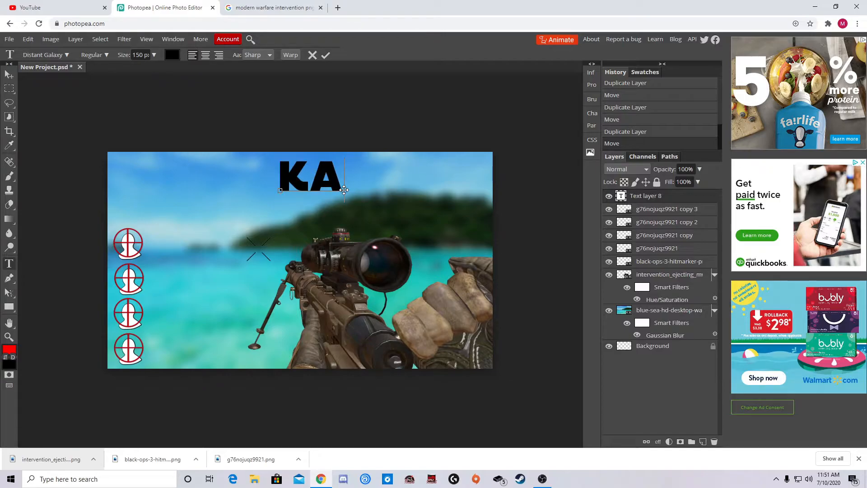
{"action": "type", "text": "OS"}
{"action": "key", "text": "BackSpace"}
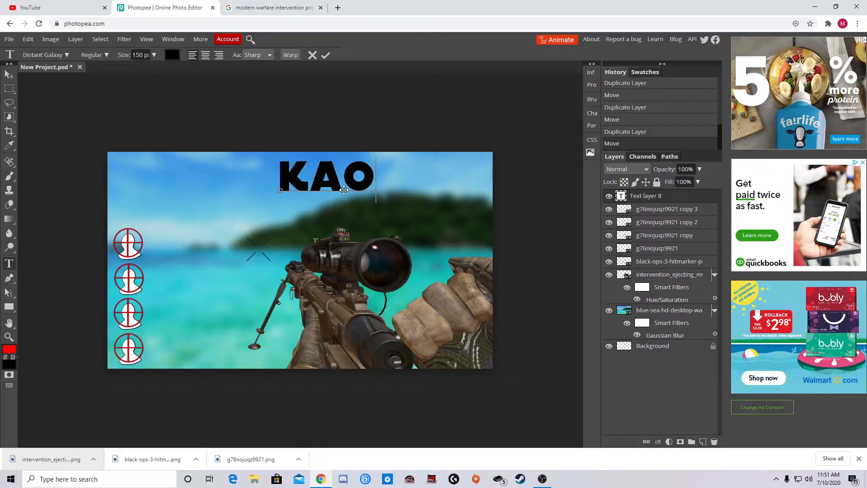
{"action": "type", "text": "C"}
{"action": "key", "text": "BackSpace"}
{"action": "type", "text": "TIC"}
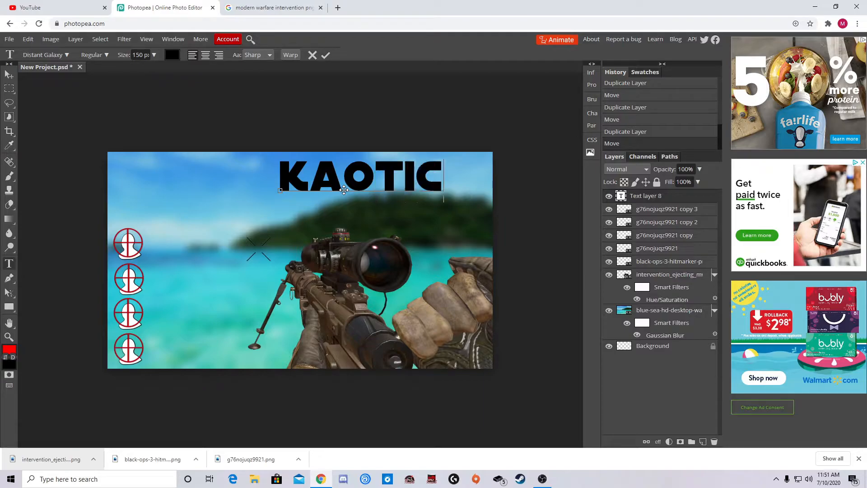
{"action": "type", "text": "SP"}
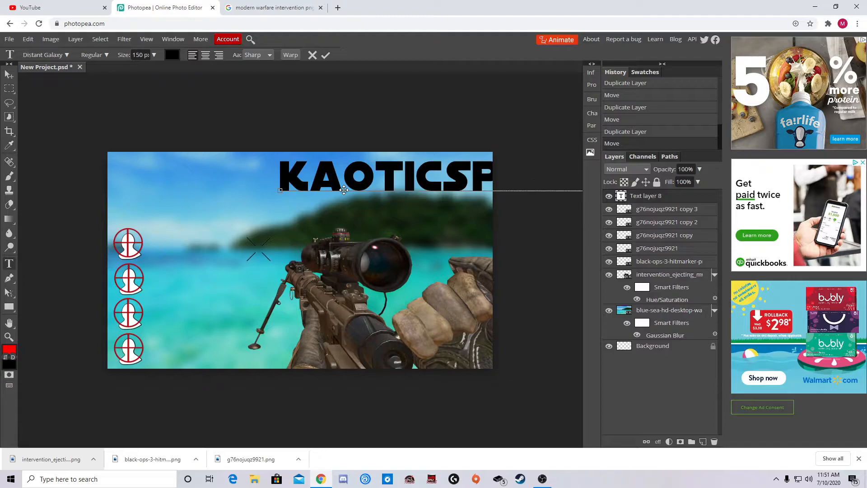
{"action": "key", "text": "BackSpace"}
{"action": "key", "text": "BackSpace"}
{"action": "key", "text": "BackSpace"}
{"action": "key", "text": "BackSpace"}
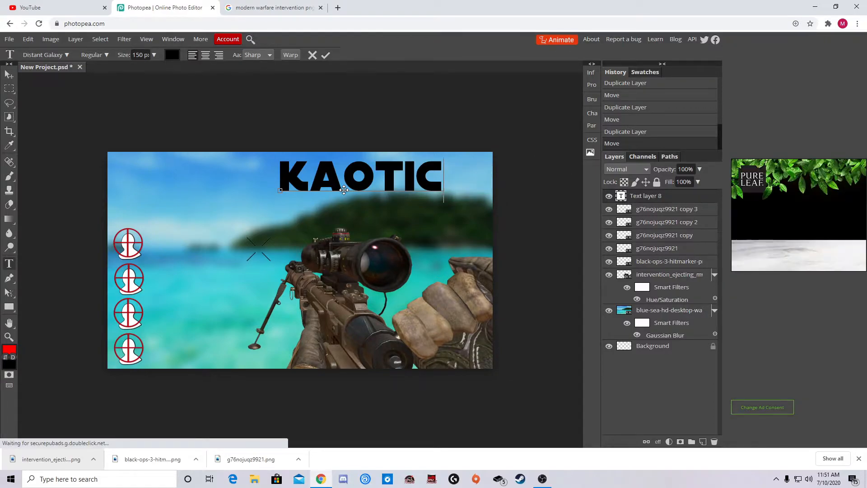
{"action": "type", "text": "SPARTAN"}
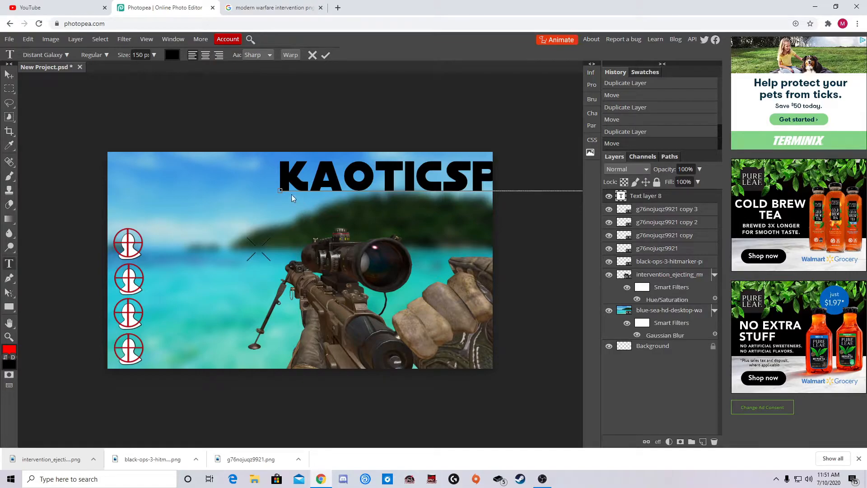
{"action": "left_click", "coordinate": [14, 77]}
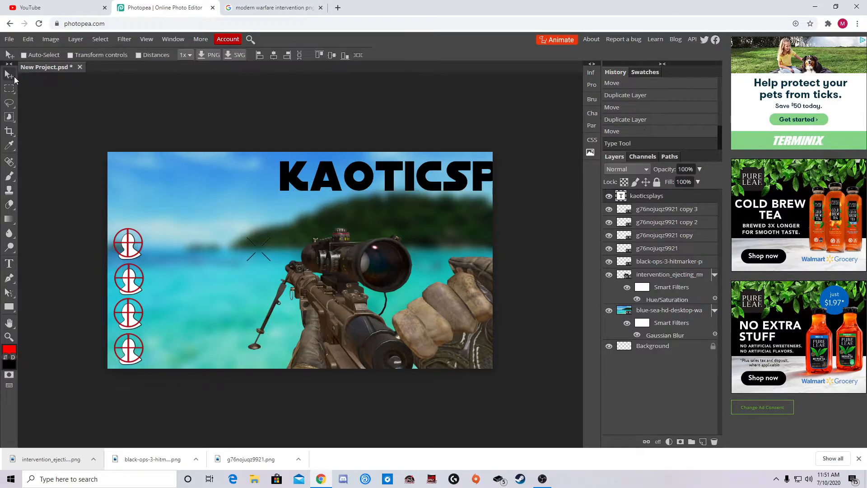
{"action": "left_click_drag", "start_coordinate": [343, 188], "coordinate": [191, 180]}
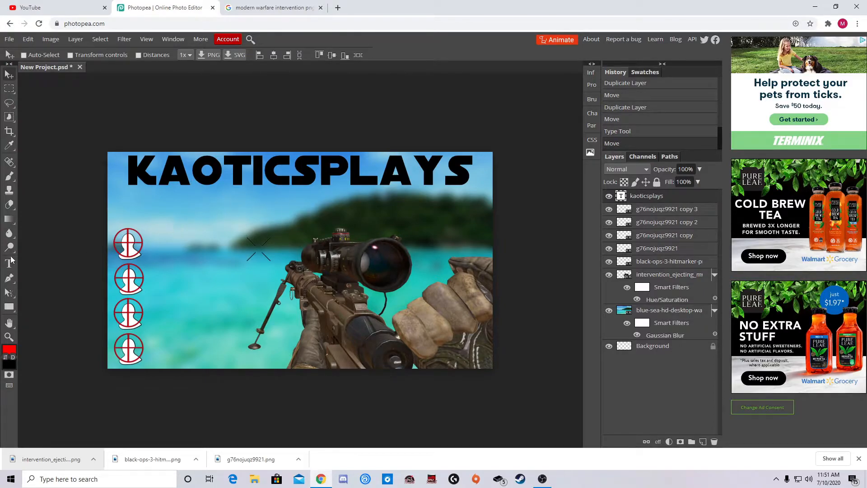
- Add a second text layer reading "sniper montage" and position it centred beneath the kaoticsplays title
{"action": "left_click", "coordinate": [9, 266]}
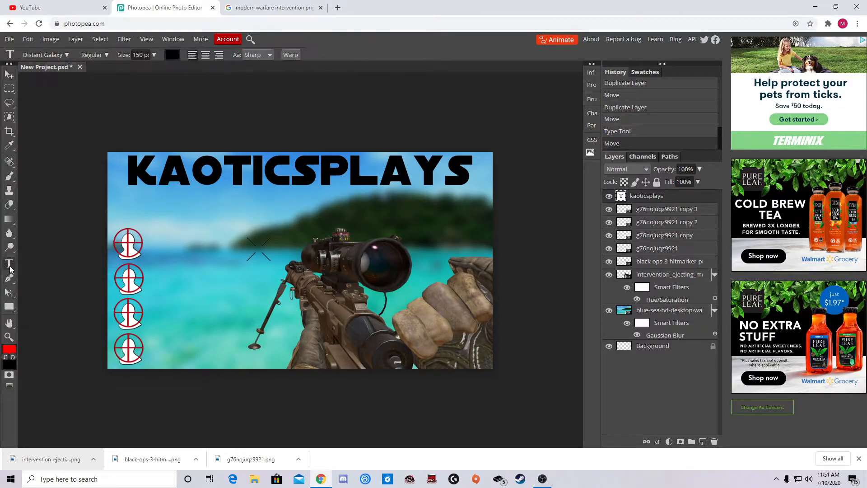
{"action": "left_click", "coordinate": [290, 213]}
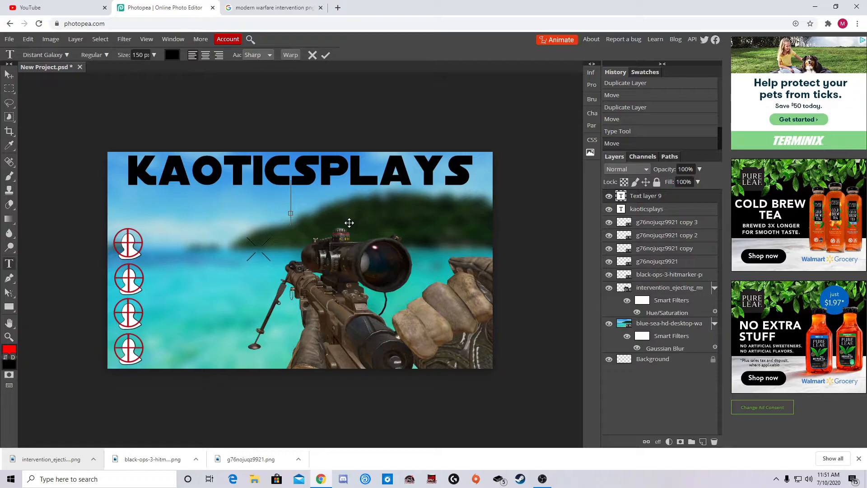
{"action": "type", "text": "SNI"}
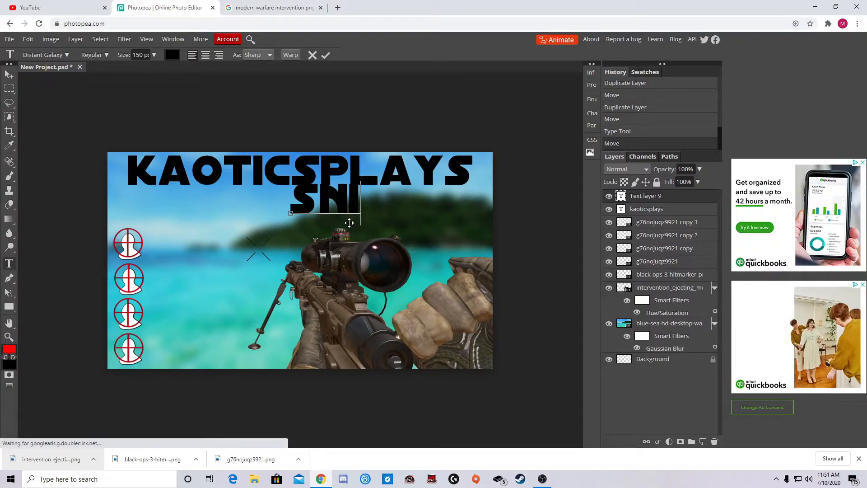
{"action": "type", "text": "PER M"}
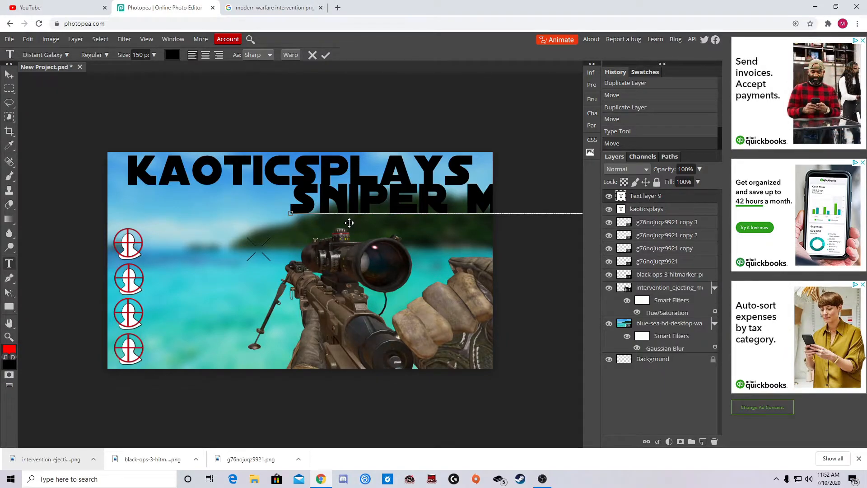
{"action": "left_click", "coordinate": [9, 75]}
{"action": "left_click_drag", "start_coordinate": [353, 188], "coordinate": [164, 201]}
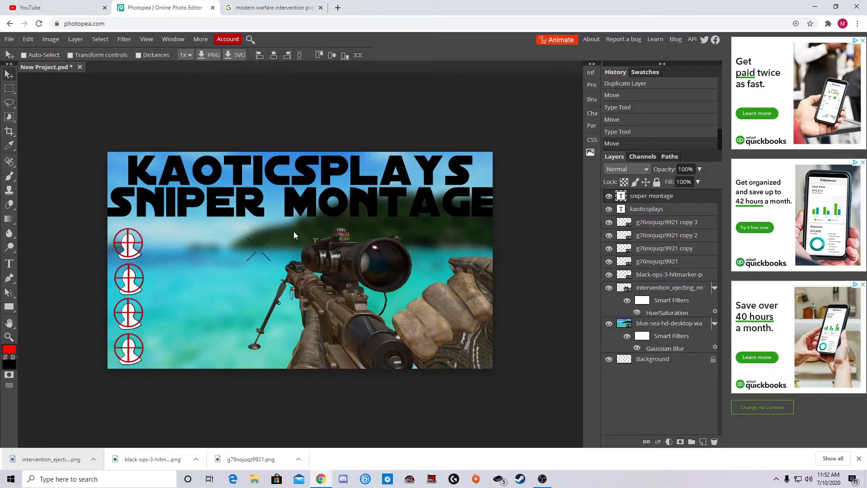
{"action": "mouse_move", "coordinate": [299, 206]}
{"action": "left_mouse_down"}
{"action": "mouse_move", "coordinate": [292, 210]}
{"action": "mouse_move", "coordinate": [318, 213]}
{"action": "mouse_move", "coordinate": [308, 213]}
{"action": "left_mouse_up"}
{"action": "left_click_drag", "start_coordinate": [412, 213], "coordinate": [346, 210]}
- Free-transform the sniper montage text to 63.26% width and 100% height, centred at about X 641 px, Y 176 px
{"action": "left_click", "coordinate": [26, 39]}
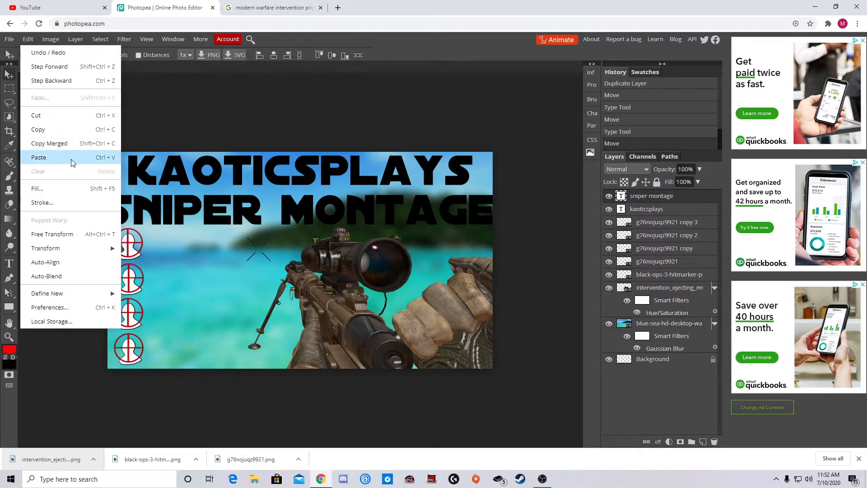
{"action": "left_click", "coordinate": [84, 238]}
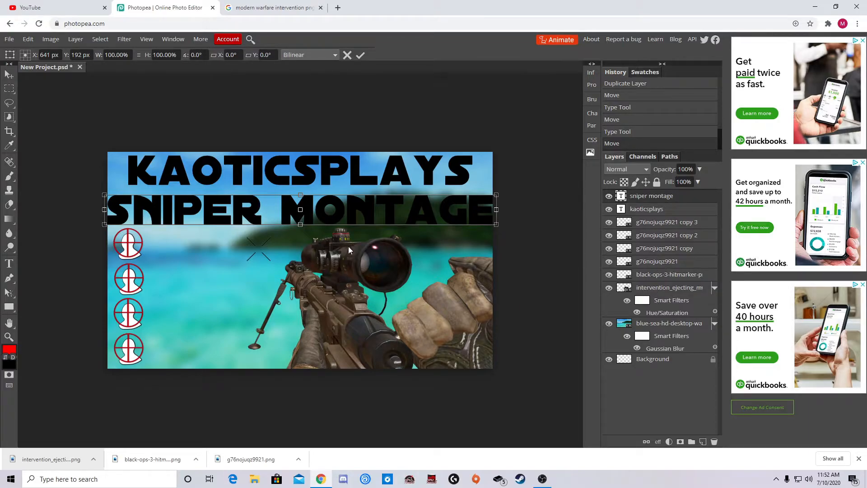
{"action": "left_click", "coordinate": [28, 40]}
{"action": "left_click", "coordinate": [314, 96]}
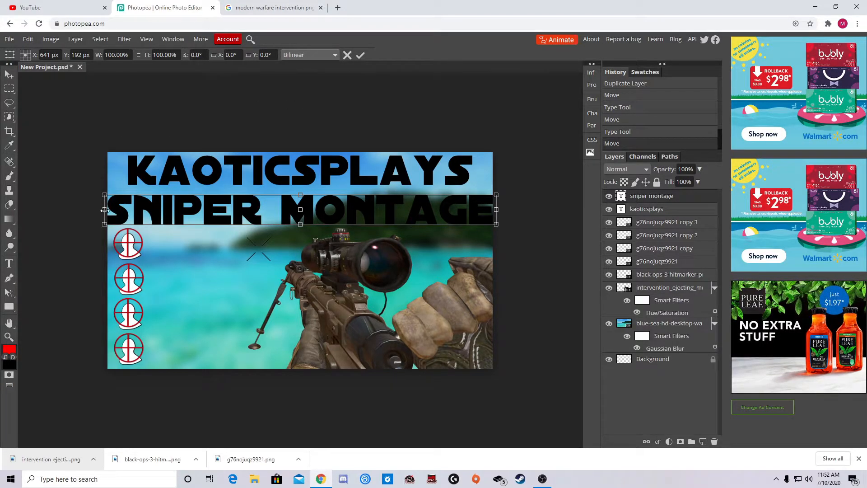
{"action": "left_click_drag", "start_coordinate": [104, 210], "coordinate": [248, 210]}
{"action": "left_click_drag", "start_coordinate": [450, 212], "coordinate": [376, 207]}
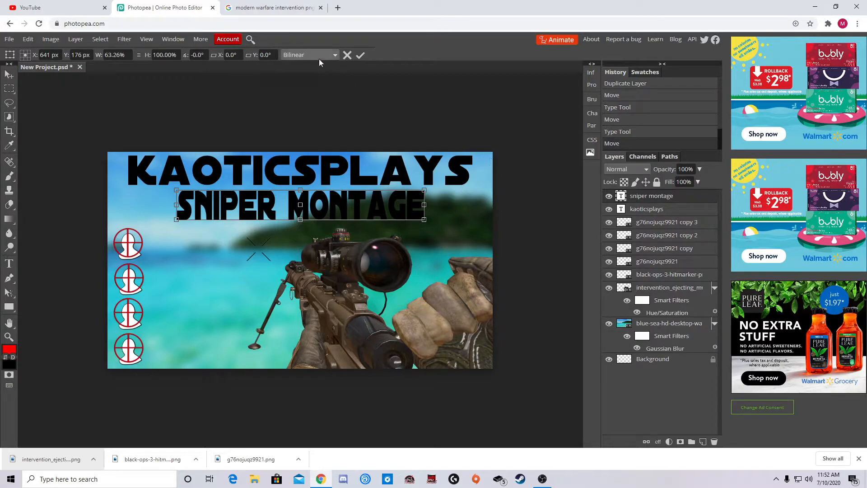
{"action": "left_click", "coordinate": [360, 55]}
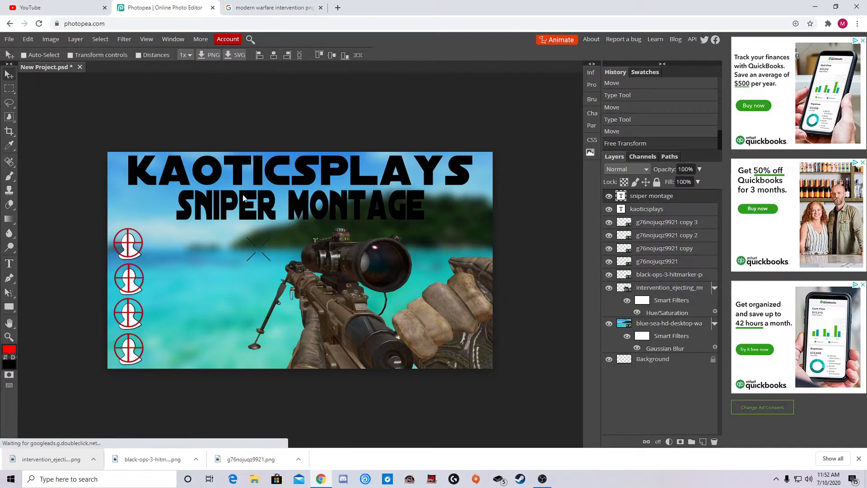
- Enable a Drop Shadow in the layer style of the kaoticsplays text layer
{"action": "left_click", "coordinate": [695, 213]}
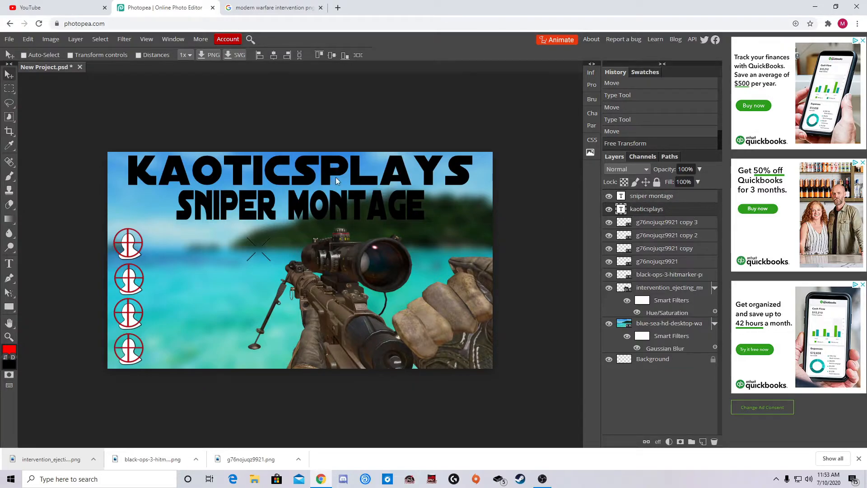
{"action": "double_click", "coordinate": [705, 214]}
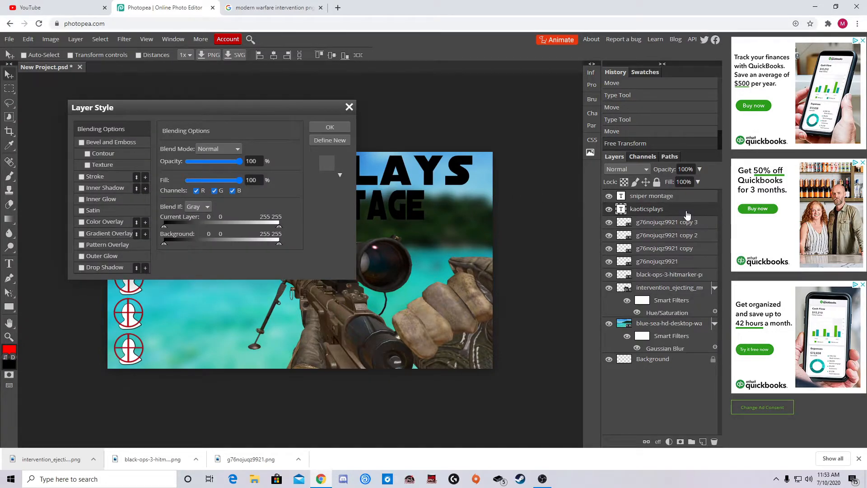
{"action": "left_click_drag", "start_coordinate": [275, 109], "coordinate": [695, 69]}
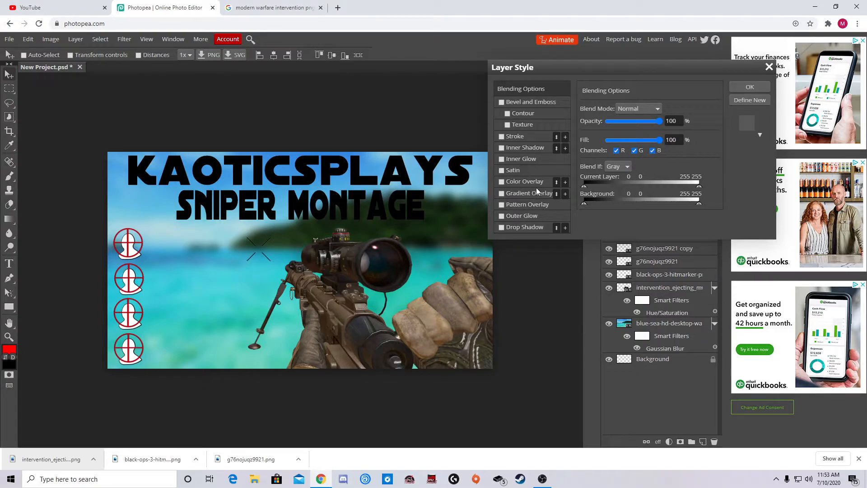
{"action": "left_click", "coordinate": [500, 227]}
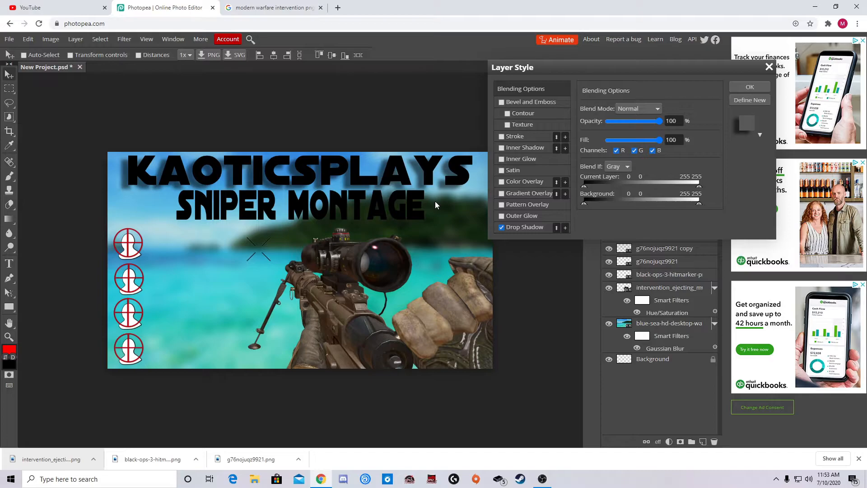
- Add an Outer Glow to the kaoticsplays text layer and set its colour to white (ffffff)
{"action": "left_click", "coordinate": [548, 217]}
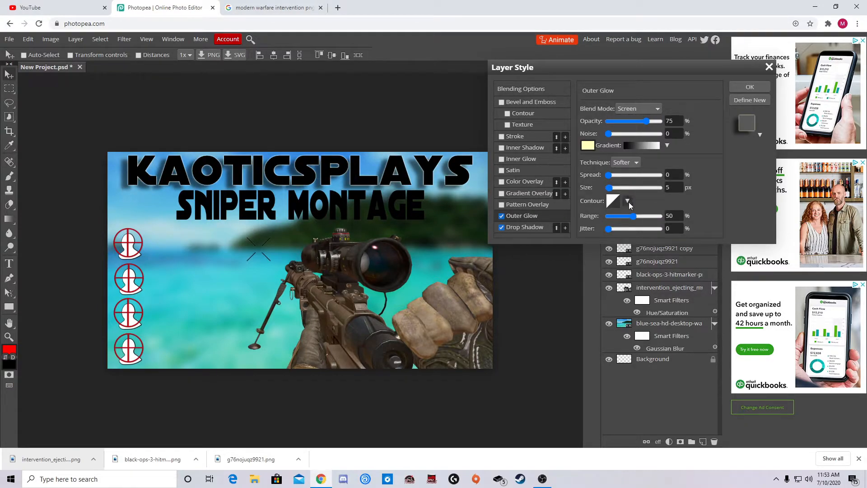
{"action": "left_click", "coordinate": [587, 145]}
{"action": "left_click", "coordinate": [349, 283]}
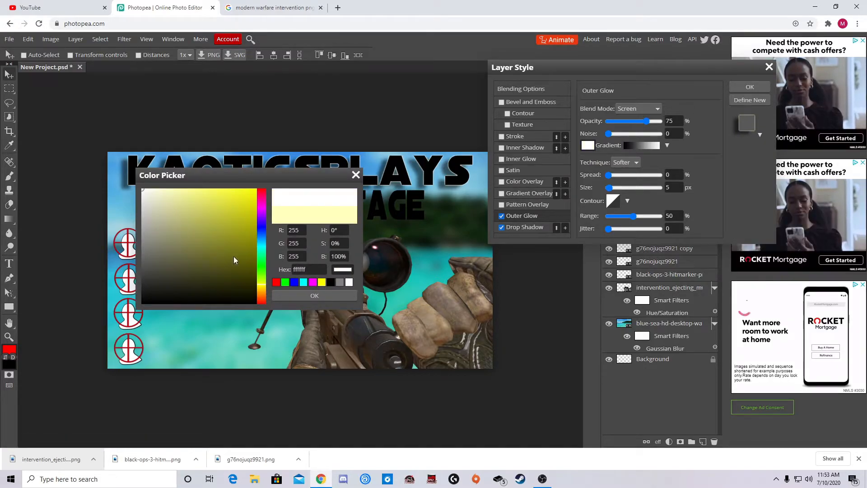
{"action": "left_click", "coordinate": [315, 296]}
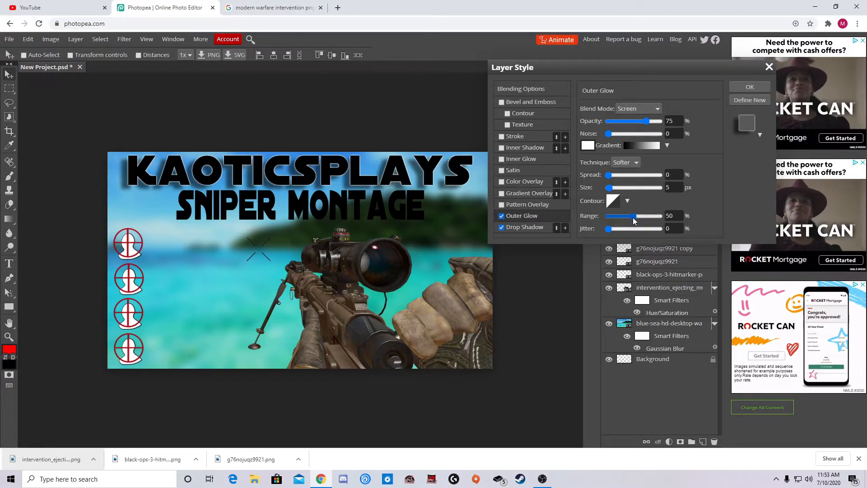
- Set the kaoticsplays text's Outer Glow size to 15 px and add a red Color Overlay
{"action": "left_click", "coordinate": [610, 190]}
{"action": "mouse_move", "coordinate": [610, 192]}
{"action": "left_mouse_down"}
{"action": "mouse_move", "coordinate": [633, 197]}
{"action": "mouse_move", "coordinate": [613, 195]}
{"action": "left_mouse_up"}
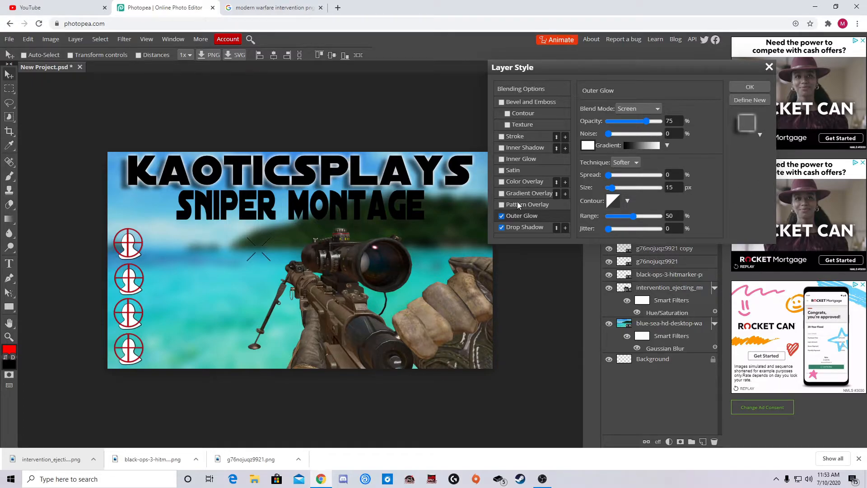
{"action": "left_click", "coordinate": [515, 183]}
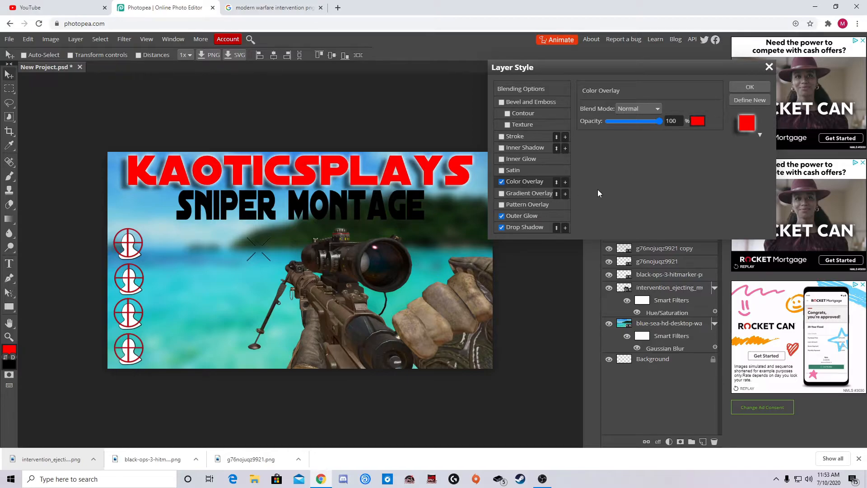
- Try an Inner Glow on the kaoticsplays text, remove it, and enable an Inner Shadow instead
{"action": "left_click", "coordinate": [524, 160]}
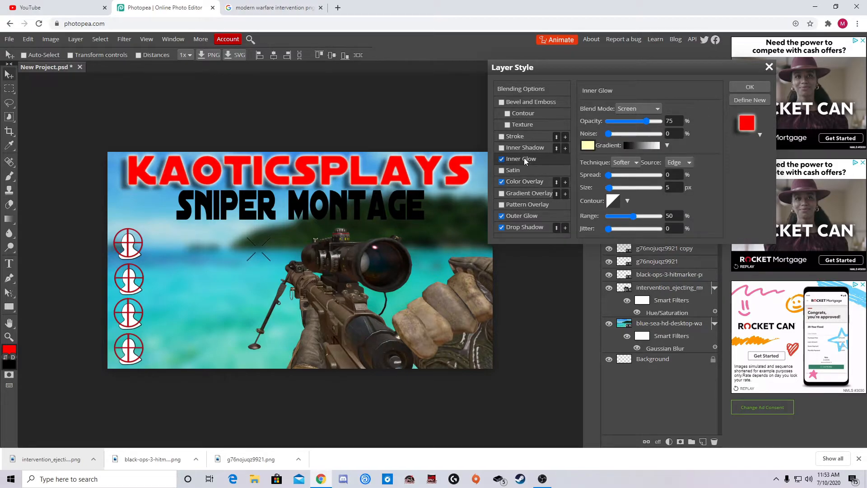
{"action": "left_click", "coordinate": [502, 158]}
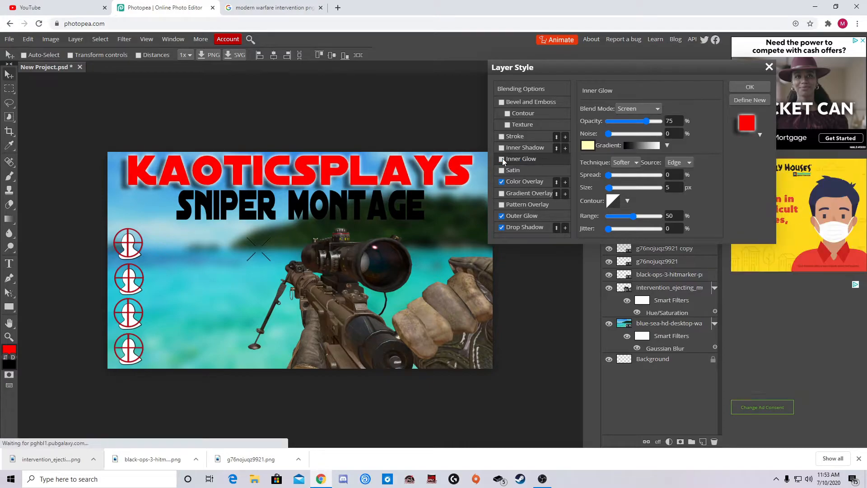
{"action": "left_click", "coordinate": [527, 149]}
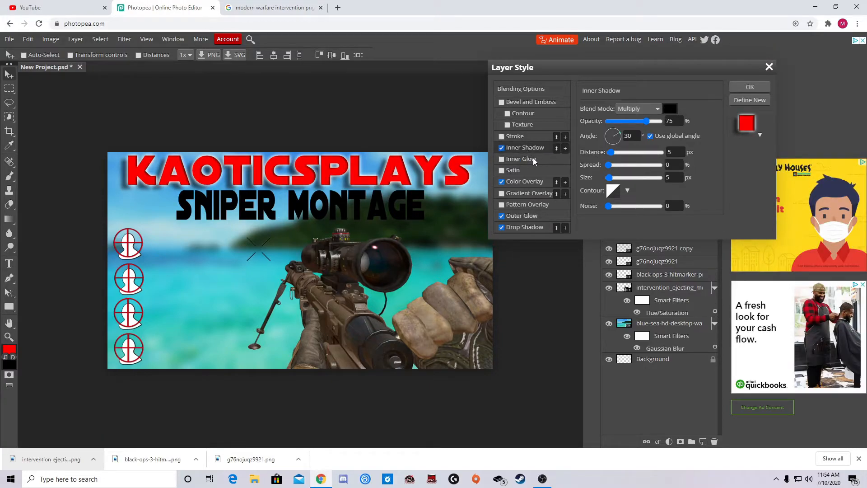
- Add a black (000000) Stroke to the kaoticsplays text and apply the layer style
{"action": "left_click", "coordinate": [514, 136]}
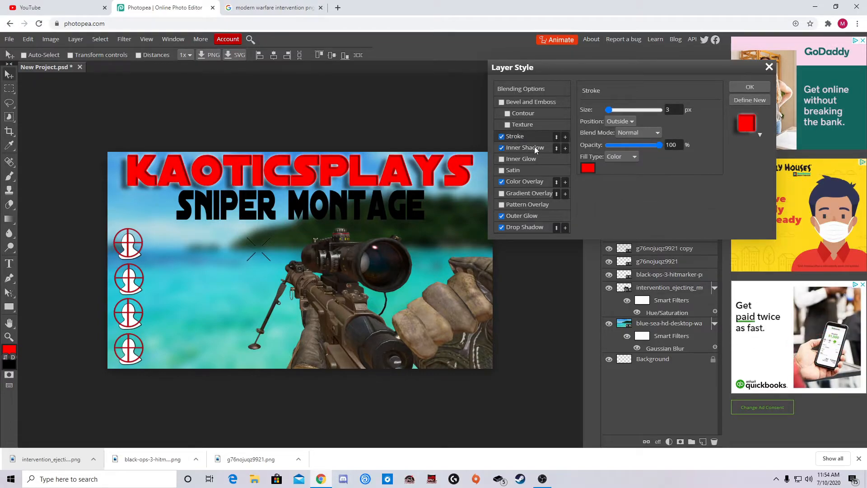
{"action": "left_click", "coordinate": [588, 168]}
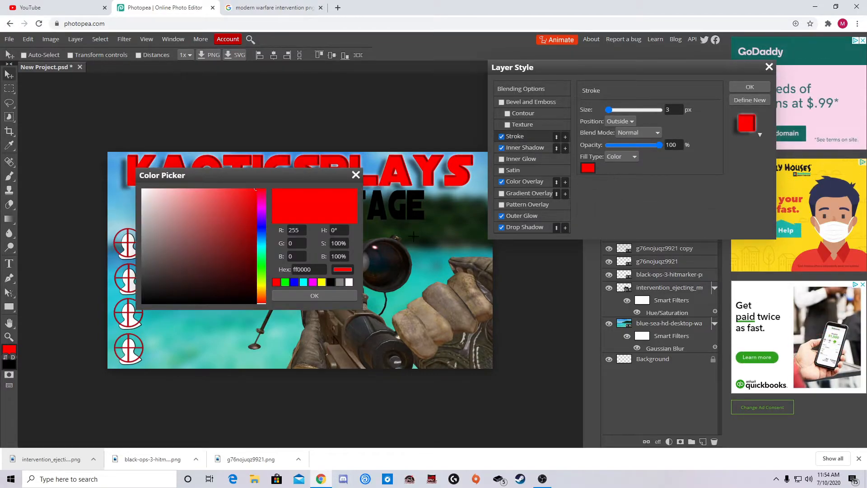
{"action": "left_click", "coordinate": [331, 282]}
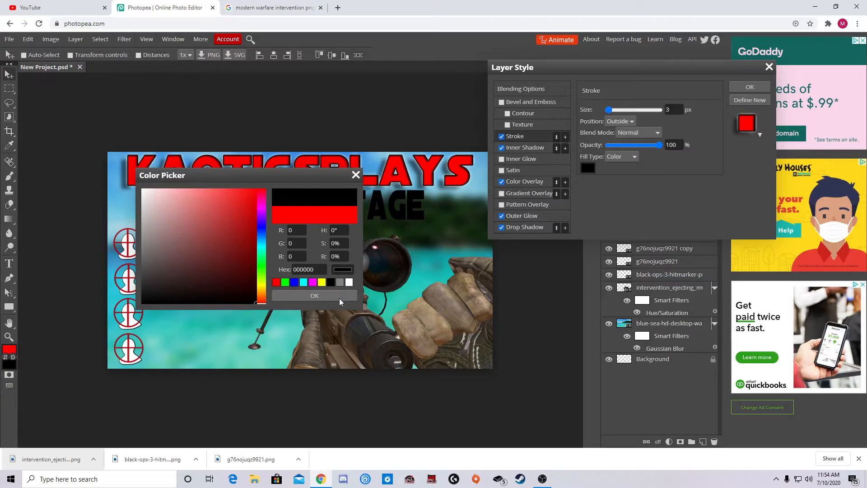
{"action": "left_click", "coordinate": [341, 297]}
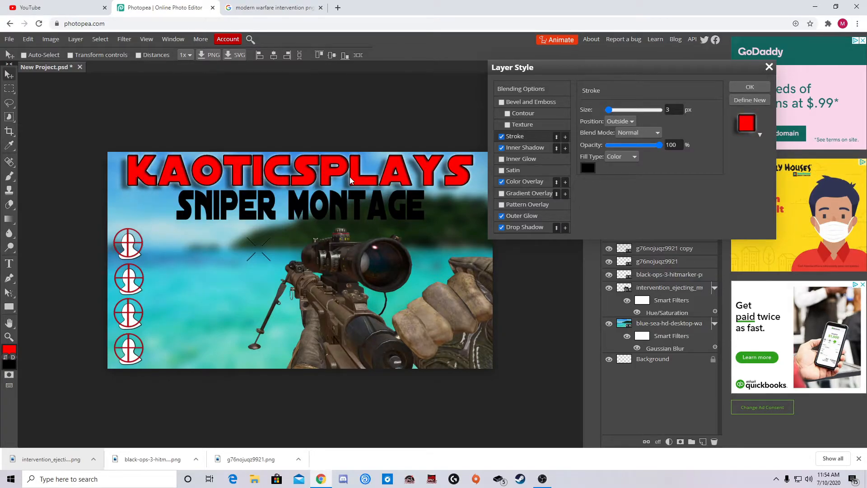
{"action": "left_click", "coordinate": [750, 88]}
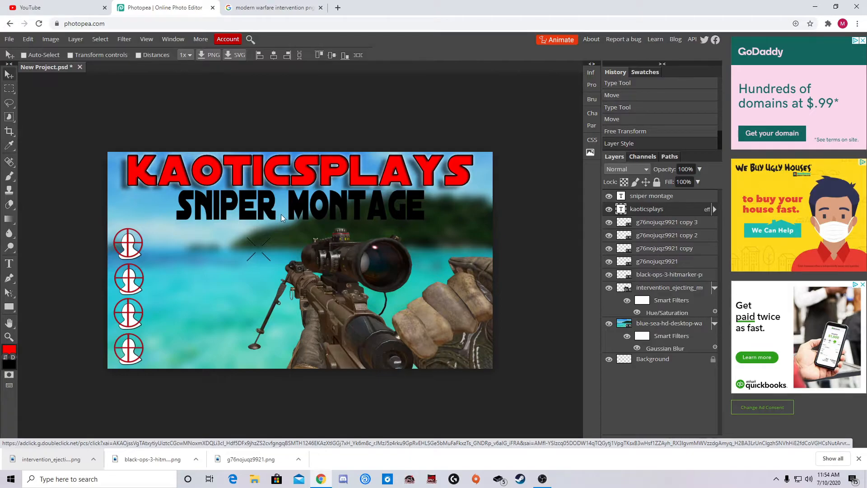
- Give the sniper montage text layer a Drop Shadow, Outer Glow, red Color Overlay, Inner Shadow and black Stroke
{"action": "double_click", "coordinate": [694, 197]}
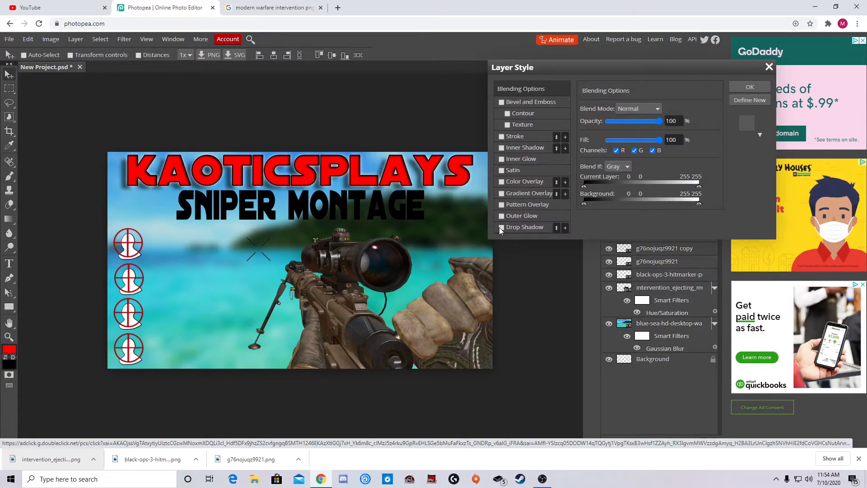
{"action": "left_click", "coordinate": [501, 228]}
{"action": "left_click", "coordinate": [501, 215]}
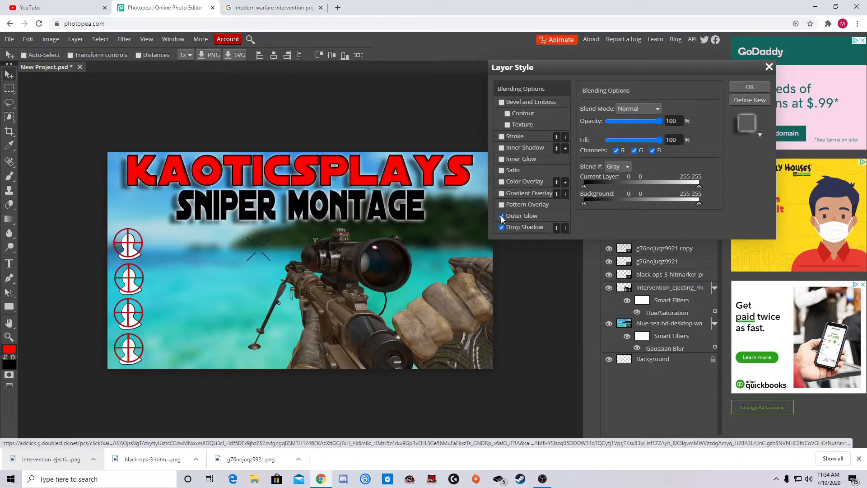
{"action": "left_click", "coordinate": [523, 182]}
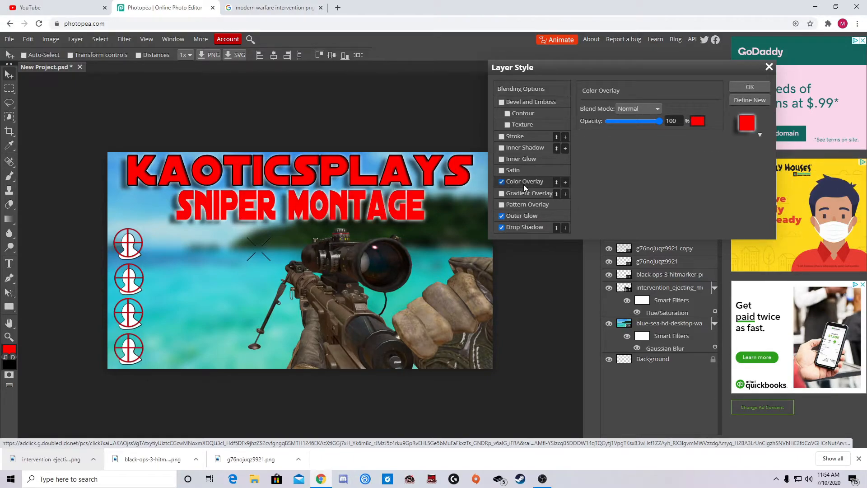
{"action": "left_click", "coordinate": [526, 148]}
{"action": "left_click", "coordinate": [531, 137]}
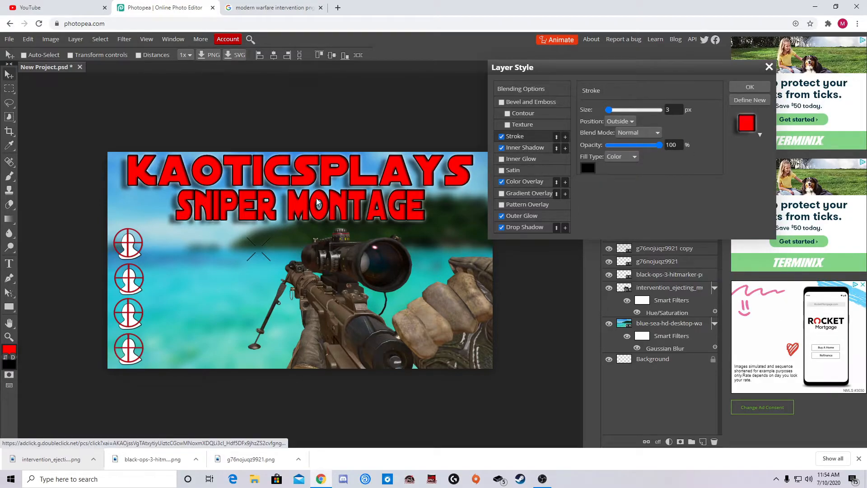
{"action": "left_click", "coordinate": [753, 88]}
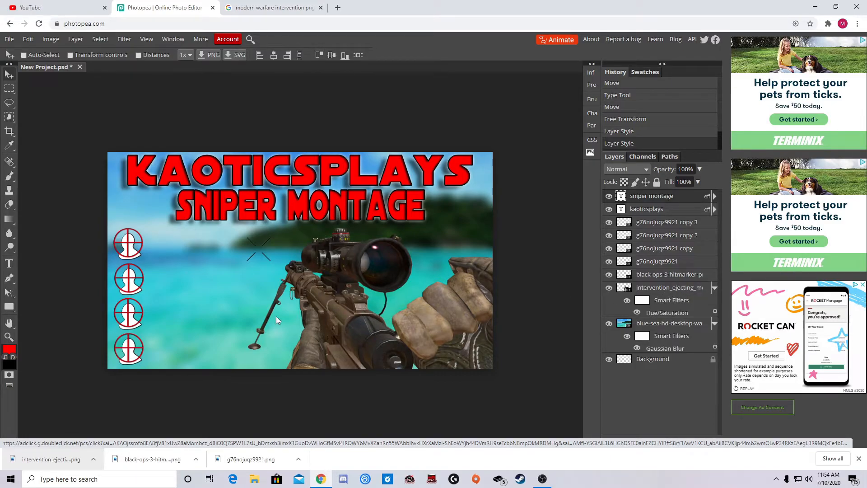
- Add a Drop Shadow and a white Outer Glow of 86 px size to the intervention rifle layer
{"action": "double_click", "coordinate": [706, 293]}
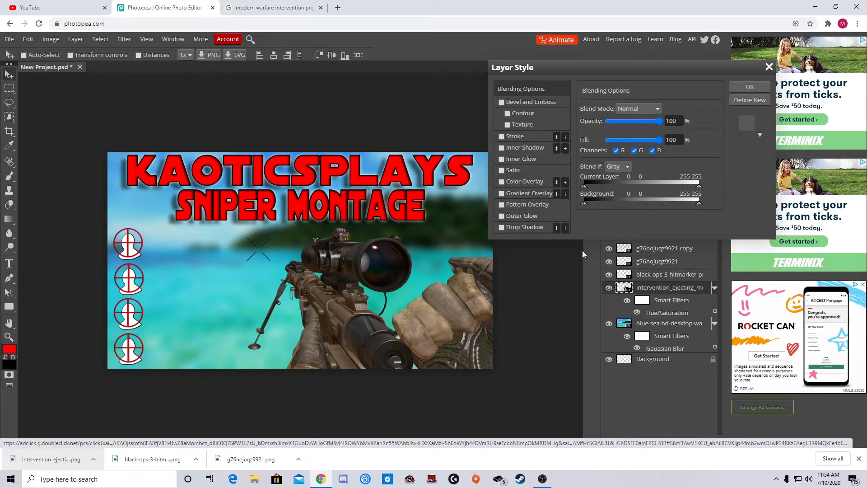
{"action": "left_click", "coordinate": [503, 228]}
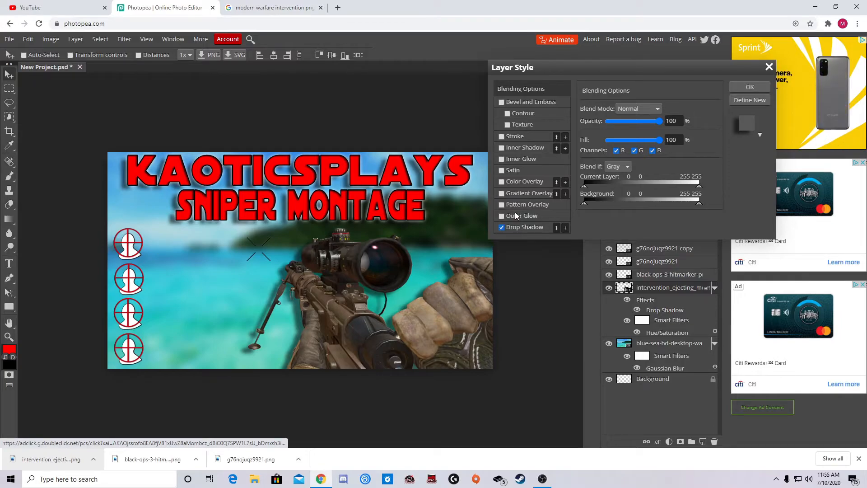
{"action": "left_click", "coordinate": [502, 216]}
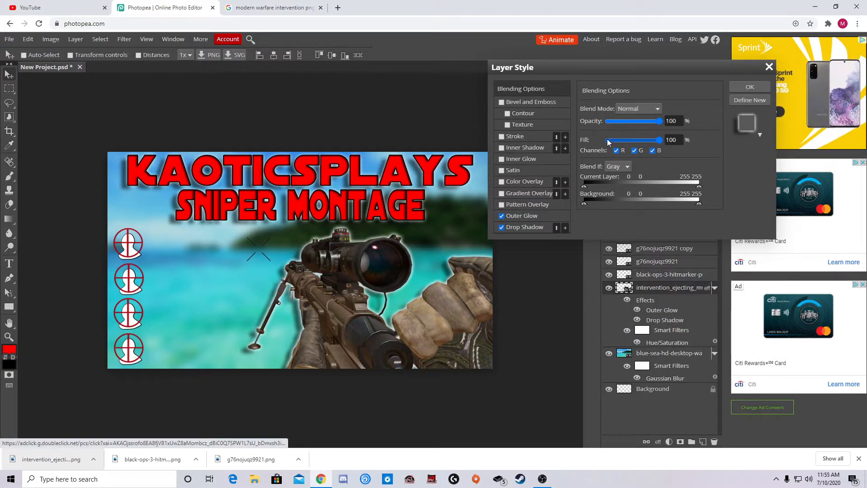
{"action": "left_click", "coordinate": [546, 213]}
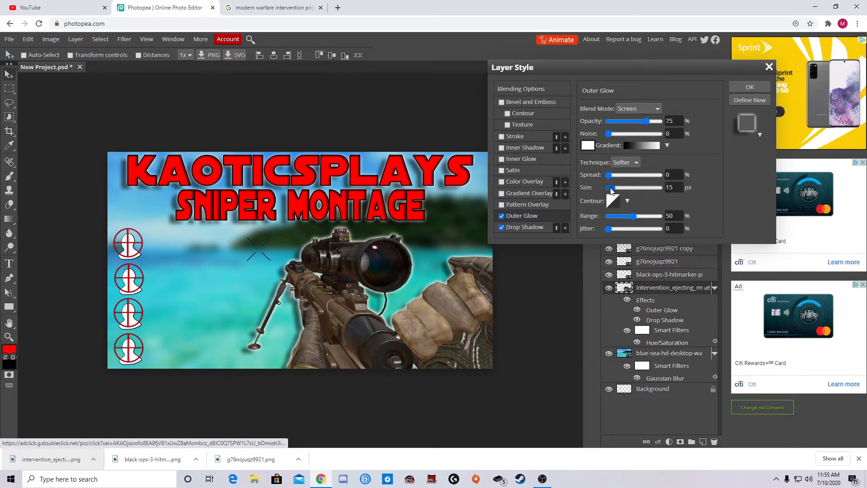
{"action": "left_click_drag", "start_coordinate": [611, 191], "coordinate": [633, 187]}
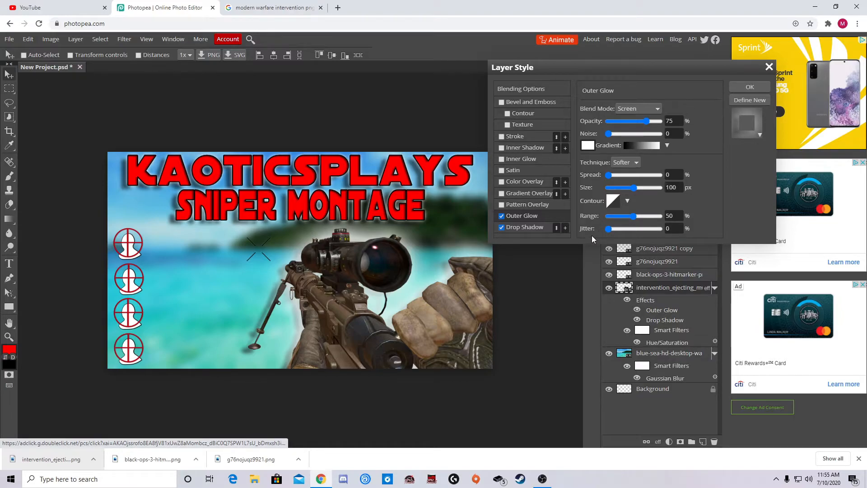
{"action": "mouse_move", "coordinate": [633, 187]}
{"action": "left_mouse_down"}
{"action": "mouse_move", "coordinate": [615, 197]}
{"action": "mouse_move", "coordinate": [631, 197]}
{"action": "left_mouse_up"}
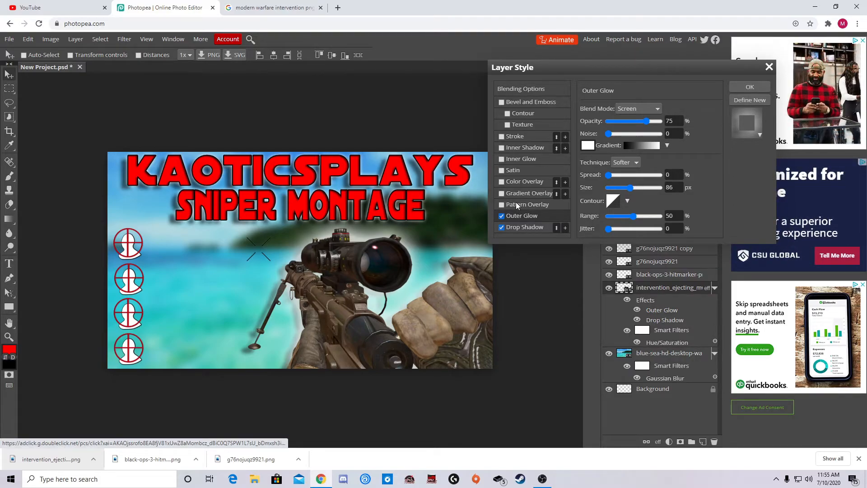
- Try Inner Glow and Stroke on the rifle layer, keep only Inner Shadow as the additional effect, and apply the style
{"action": "left_click", "coordinate": [501, 148]}
{"action": "left_click", "coordinate": [501, 148]}
{"action": "left_click", "coordinate": [501, 159]}
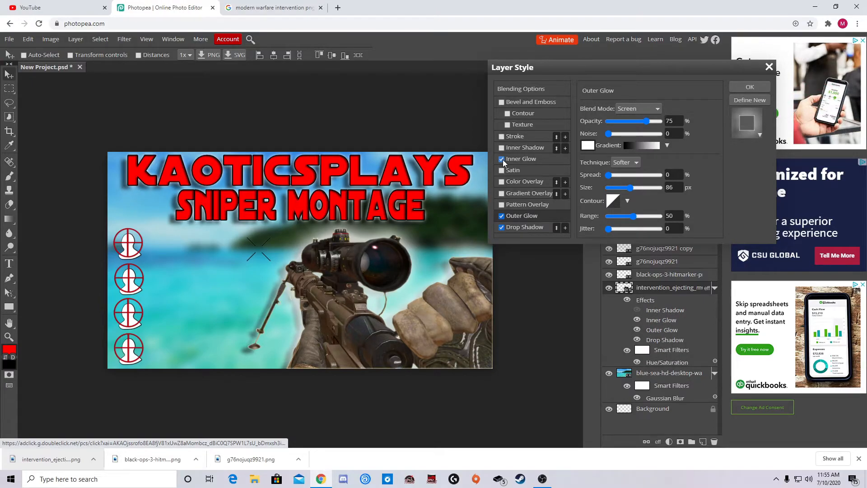
{"action": "left_click", "coordinate": [502, 159]}
{"action": "left_click", "coordinate": [501, 148]}
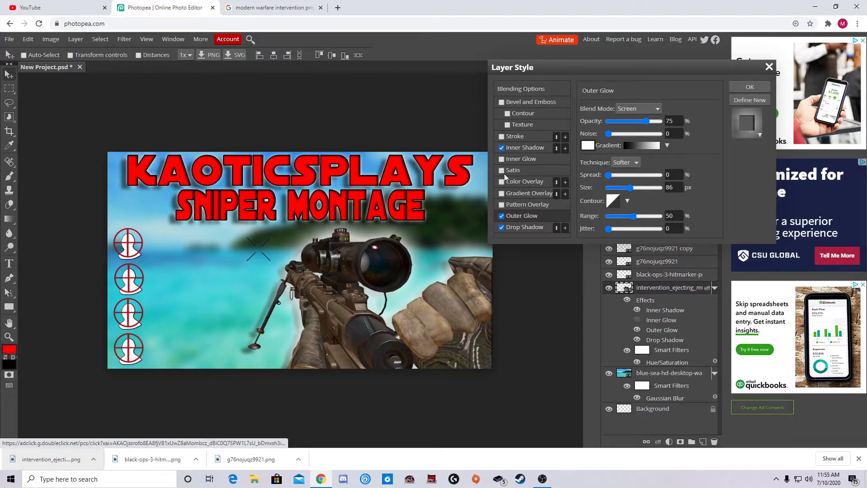
{"action": "left_click", "coordinate": [502, 137]}
{"action": "left_click", "coordinate": [502, 136]}
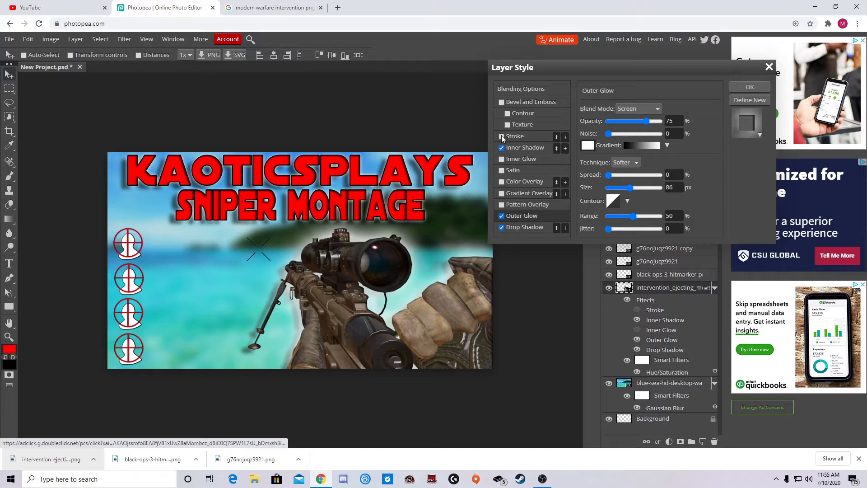
{"action": "left_click", "coordinate": [750, 87]}
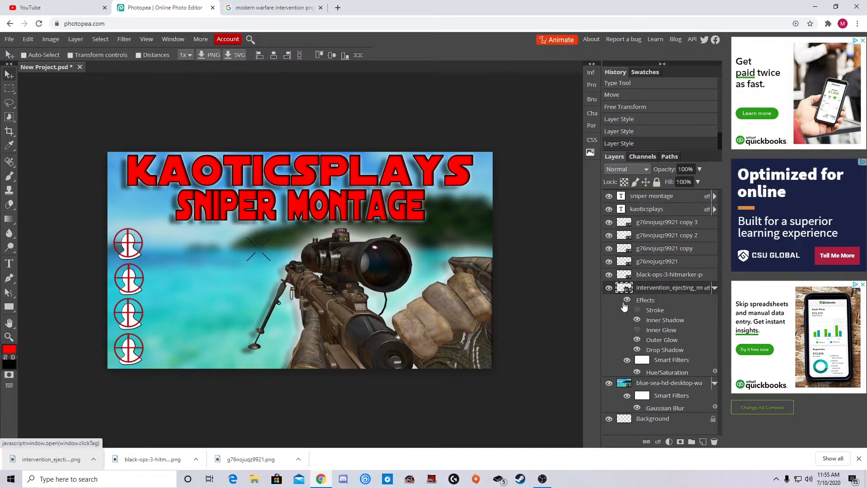
- Style the black-ops-3 hitmarker layer with a red Color Overlay, a black Stroke and an Inner Shadow, without a Drop Shadow
{"action": "left_click", "coordinate": [703, 275]}
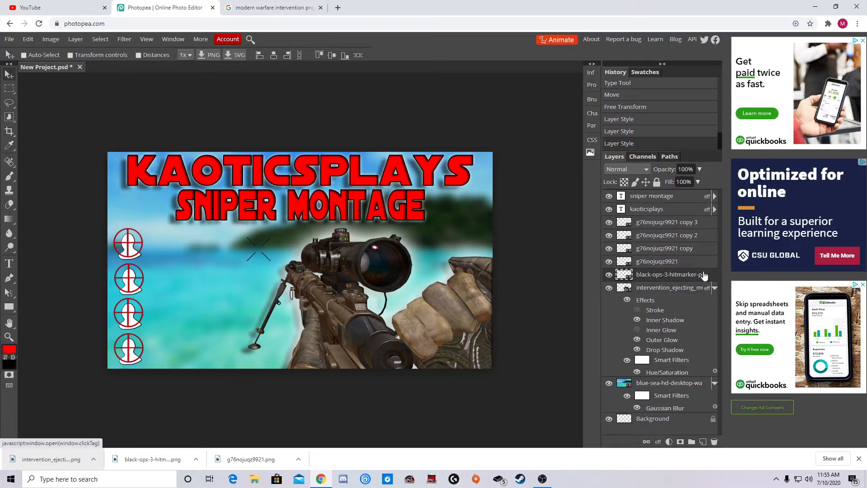
{"action": "double_click", "coordinate": [707, 276]}
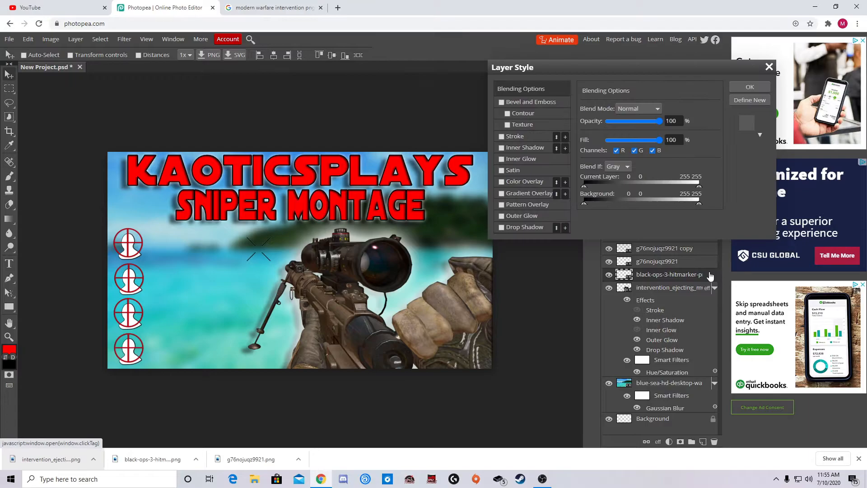
{"action": "left_click", "coordinate": [502, 228]}
{"action": "left_click", "coordinate": [502, 227]}
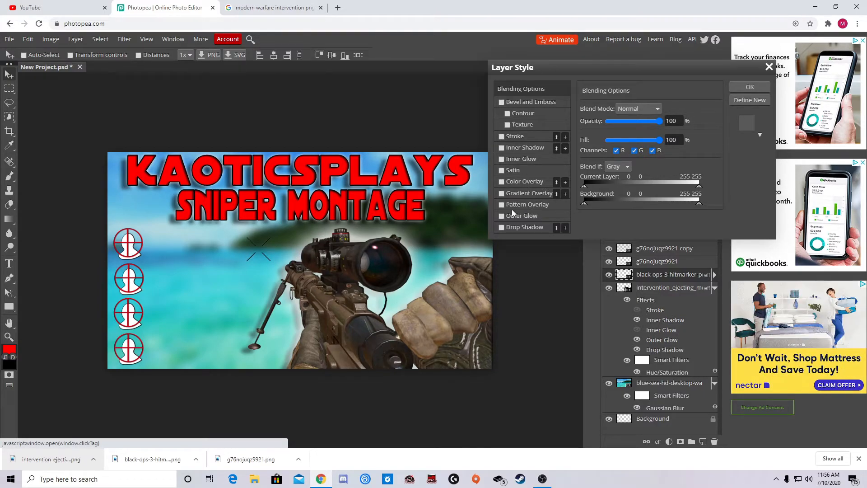
{"action": "left_click", "coordinate": [532, 182]}
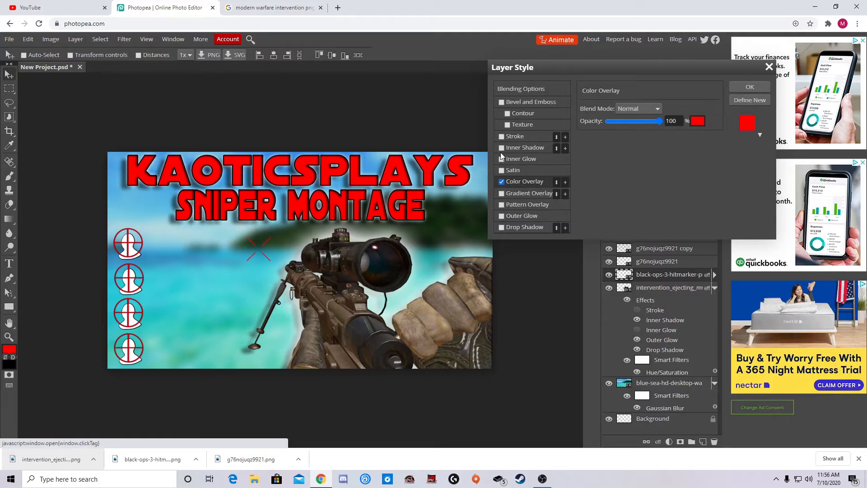
{"action": "left_click", "coordinate": [501, 136]}
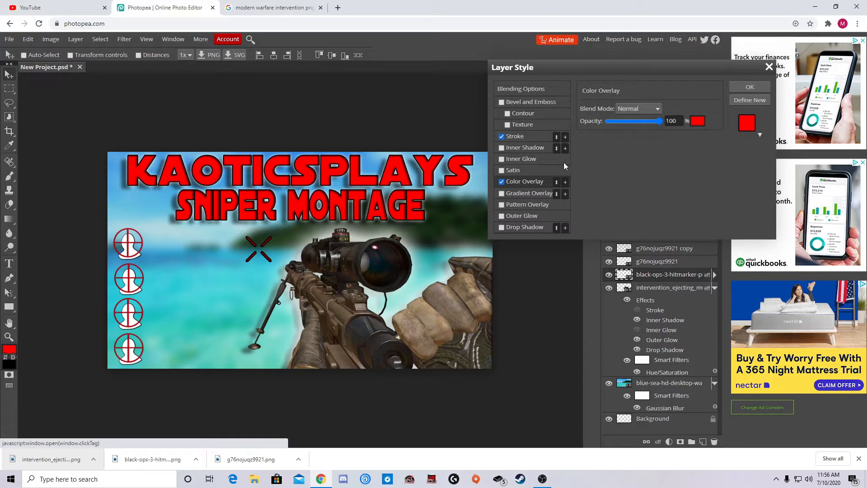
{"action": "left_click", "coordinate": [502, 148]}
{"action": "left_click", "coordinate": [750, 87]}
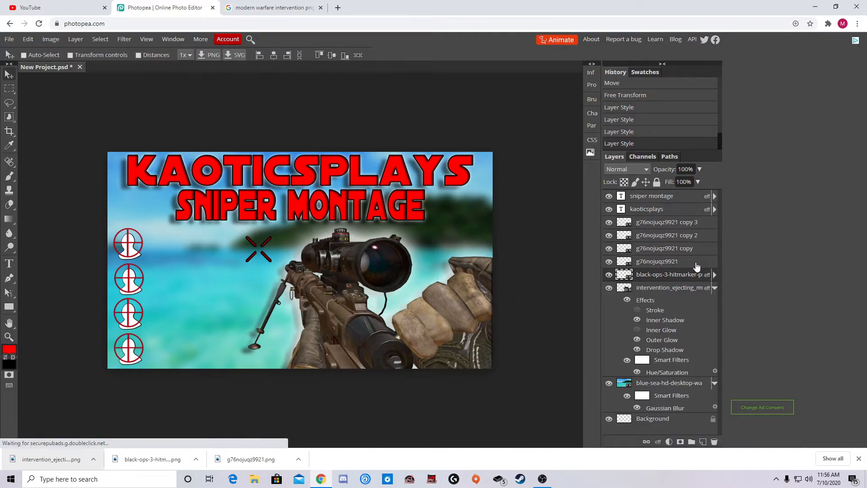
- Add a Drop Shadow and an Inner Shadow to the original g76nojuqz9921 headshot icon layer
{"action": "left_click", "coordinate": [696, 266]}
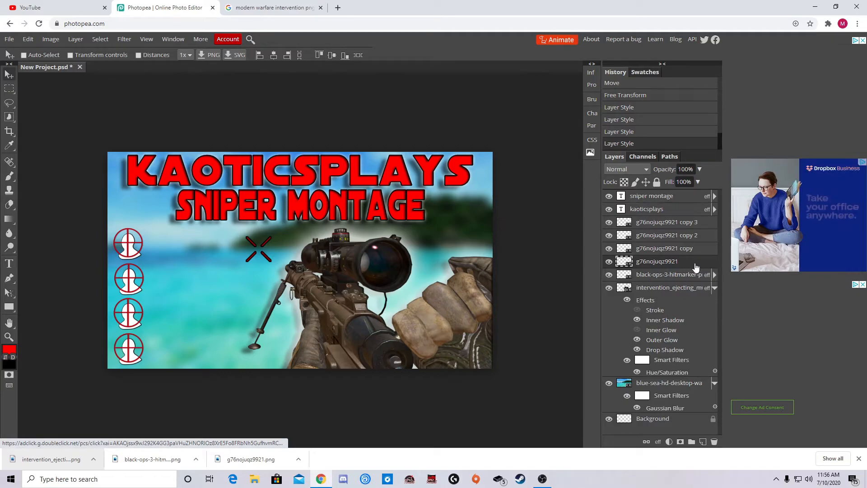
{"action": "double_click", "coordinate": [695, 266]}
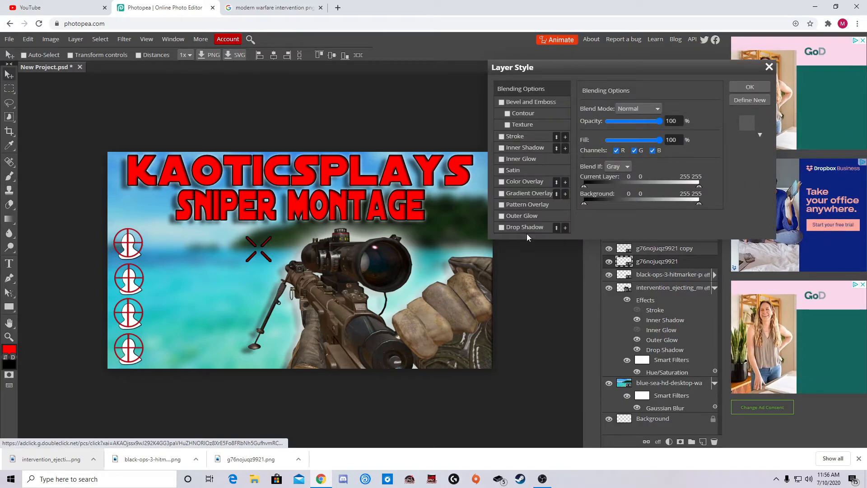
{"action": "left_click", "coordinate": [501, 228]}
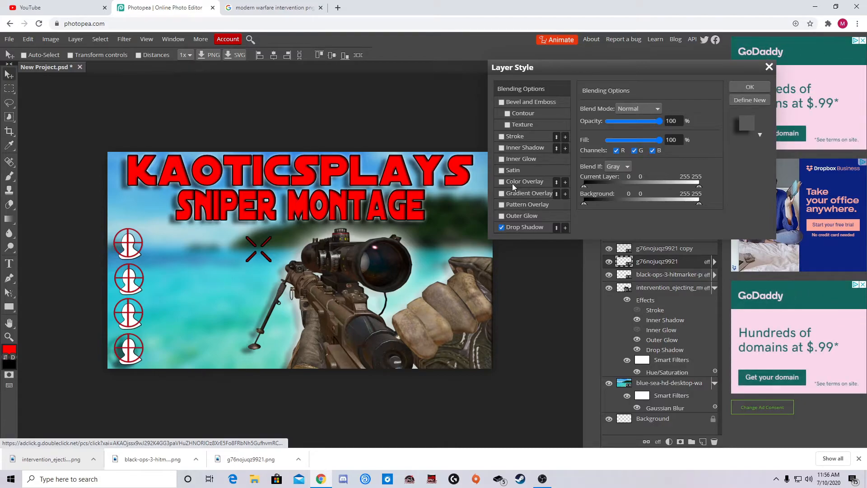
{"action": "left_click", "coordinate": [502, 148]}
{"action": "left_click", "coordinate": [750, 88]}
- Add a Drop Shadow and an Inner Shadow to the g76nojuqz9921 copy headshot icon layer
{"action": "left_click", "coordinate": [699, 249]}
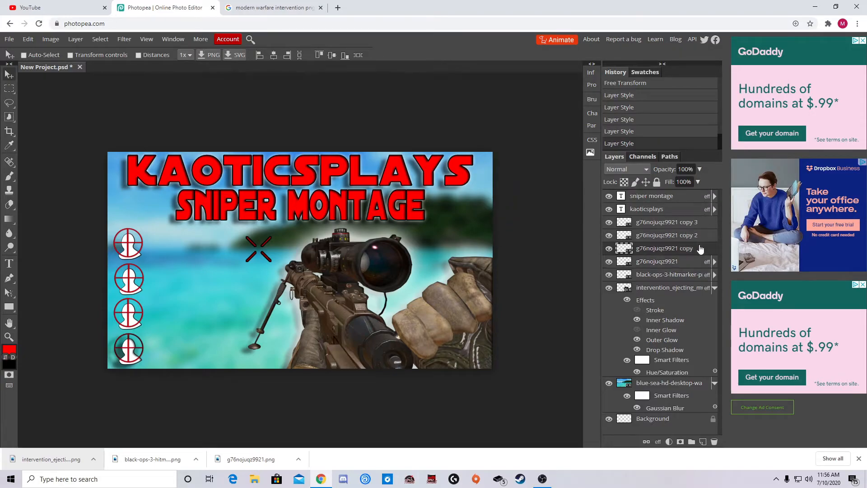
{"action": "double_click", "coordinate": [699, 249]}
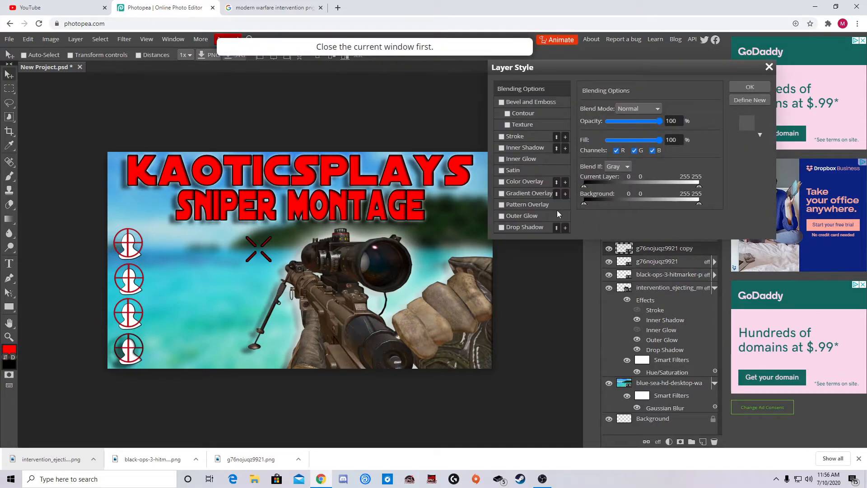
{"action": "left_click", "coordinate": [502, 227]}
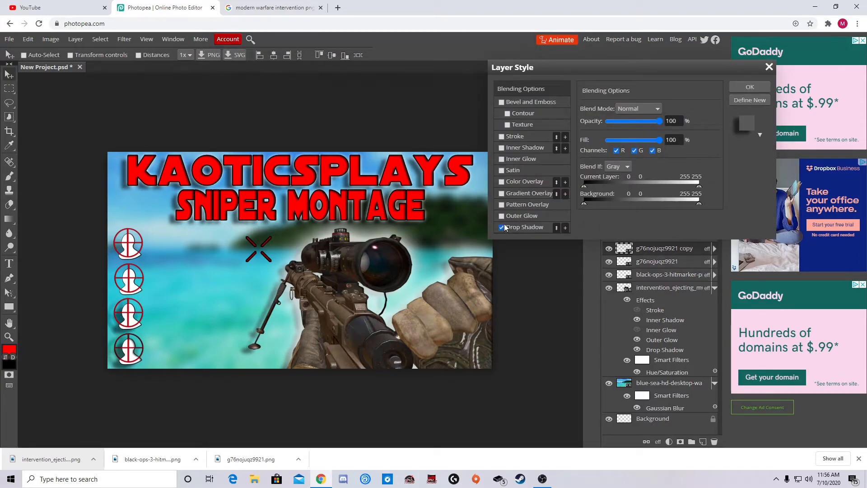
{"action": "left_click", "coordinate": [501, 148]}
{"action": "left_click", "coordinate": [749, 87]}
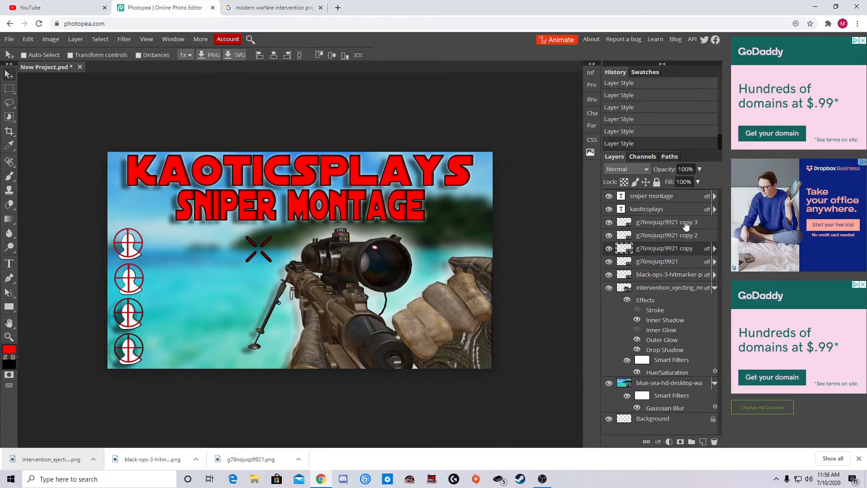
- Add a Drop Shadow and an Inner Shadow to the g76nojuqz9921 copy 2 layer
{"action": "double_click", "coordinate": [704, 233]}
{"action": "left_click", "coordinate": [502, 227]}
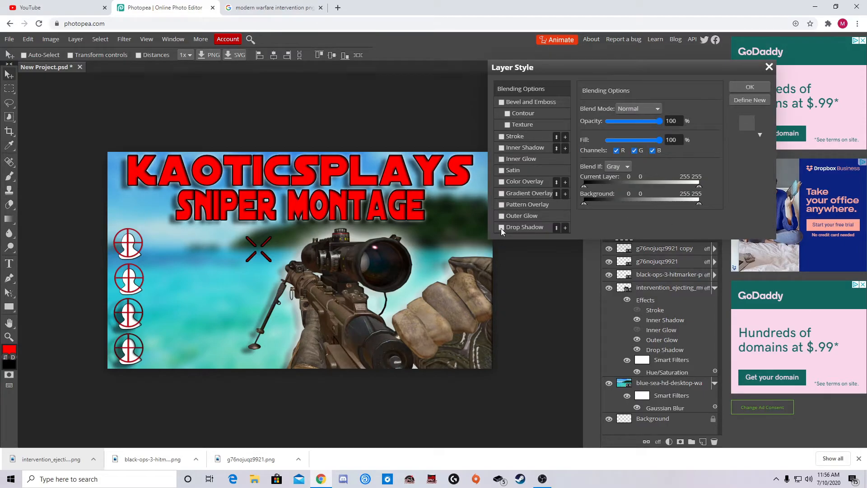
{"action": "left_click", "coordinate": [502, 148]}
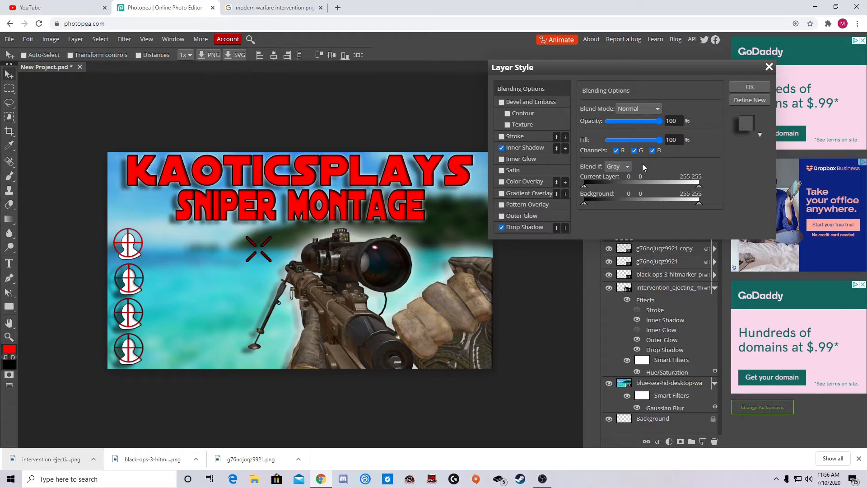
{"action": "left_click", "coordinate": [750, 87]}
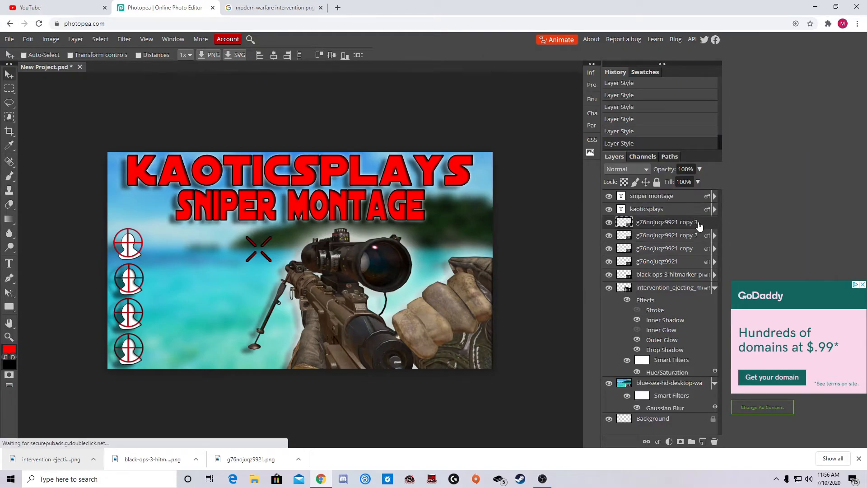
- Add a Drop Shadow and an Inner Shadow to the g76nojuqz9921 copy 3 layer
{"action": "double_click", "coordinate": [706, 226]}
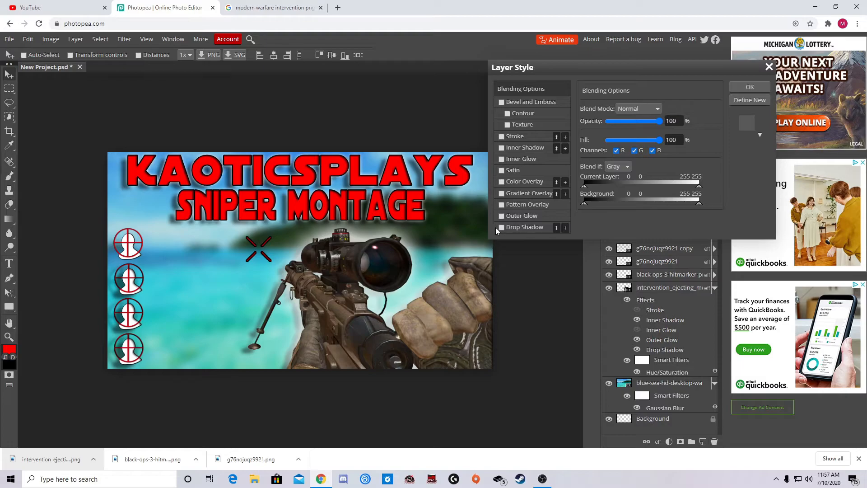
{"action": "left_click", "coordinate": [501, 227]}
{"action": "left_click", "coordinate": [502, 148]}
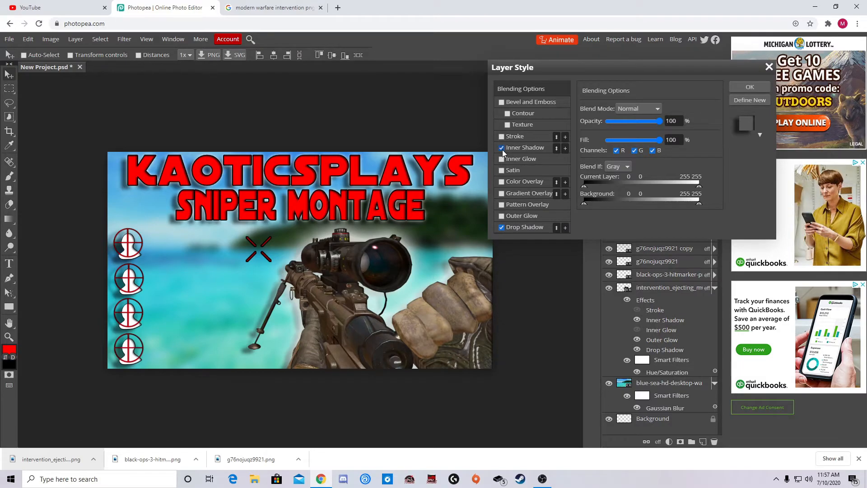
{"action": "left_click", "coordinate": [741, 87]}
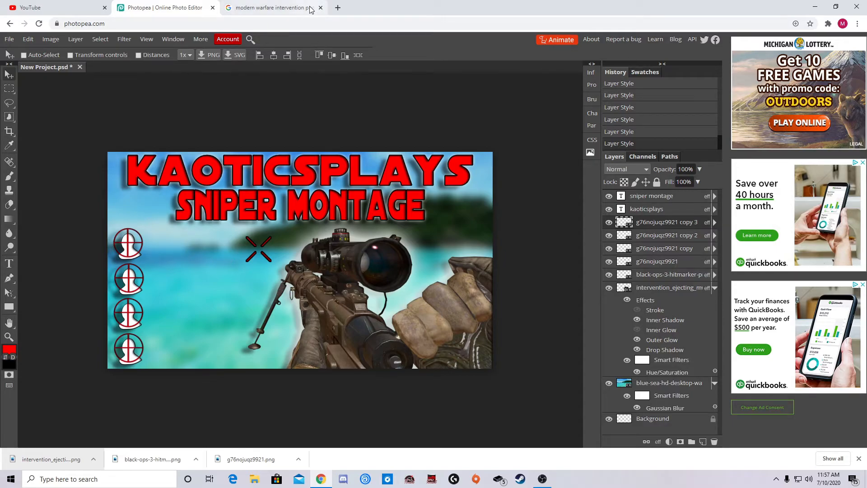
- Switch to Google Images and search for "modern warfare kill feed png"
{"action": "left_click", "coordinate": [289, 8]}
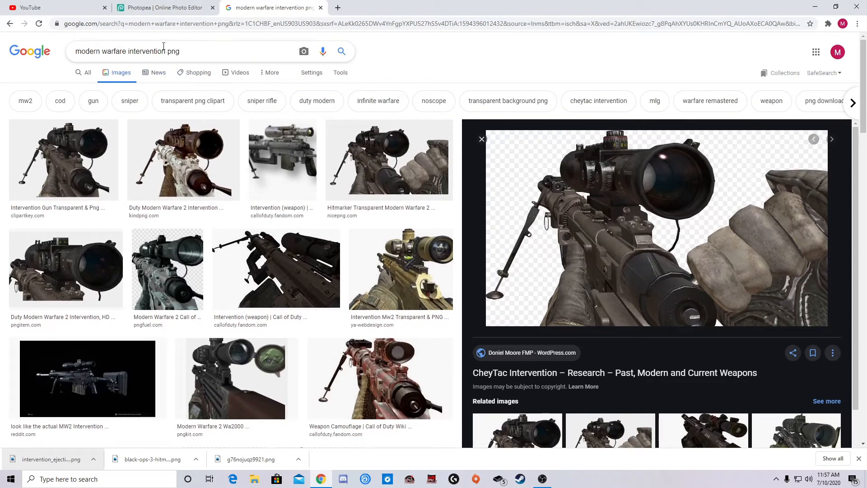
{"action": "left_click", "coordinate": [167, 53]}
{"action": "key", "text": "BackSpace"}
{"action": "key", "text": "BackSpace"}
{"action": "key", "text": "BackSpace"}
{"action": "key", "text": "BackSpace"}
{"action": "key", "text": "BackSpace"}
{"action": "key", "text": "BackSpace"}
{"action": "key", "text": "BackSpace"}
{"action": "key", "text": "BackSpace"}
{"action": "key", "text": "BackSpace"}
{"action": "key", "text": "BackSpace"}
{"action": "key", "text": "BackSpace"}
{"action": "key", "text": "BackSpace"}
{"action": "type", "text": "kill fe"}
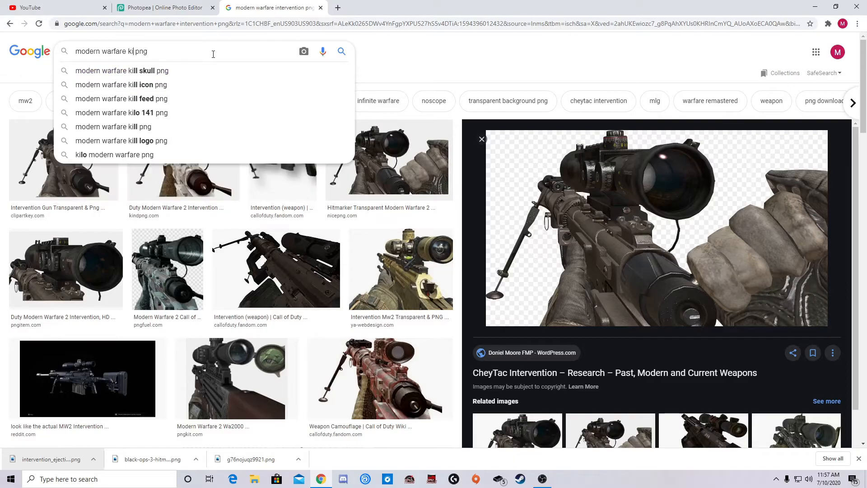
{"action": "type", "text": "ed"}
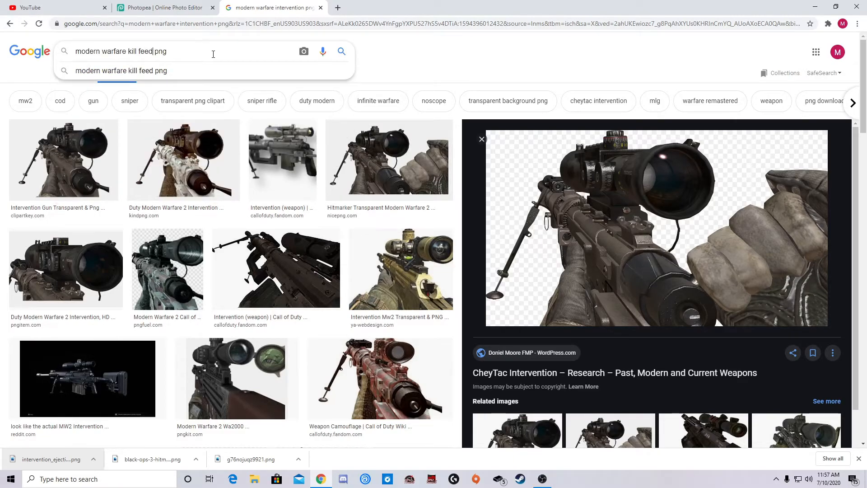
{"action": "key", "text": "Return"}
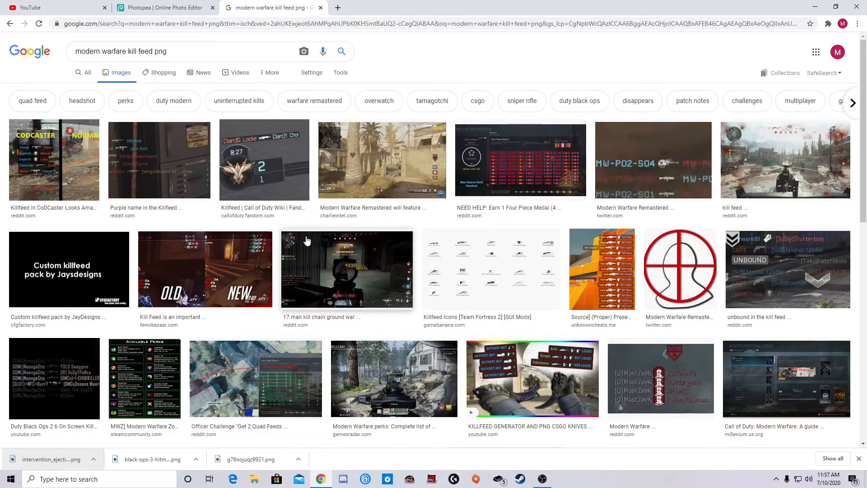
- Examine the kill feed image results and their related images for a transparent kill feed graphic
{"action": "scroll", "coordinate": [405, 261], "scroll_direction": "down", "scroll_amount": 3}
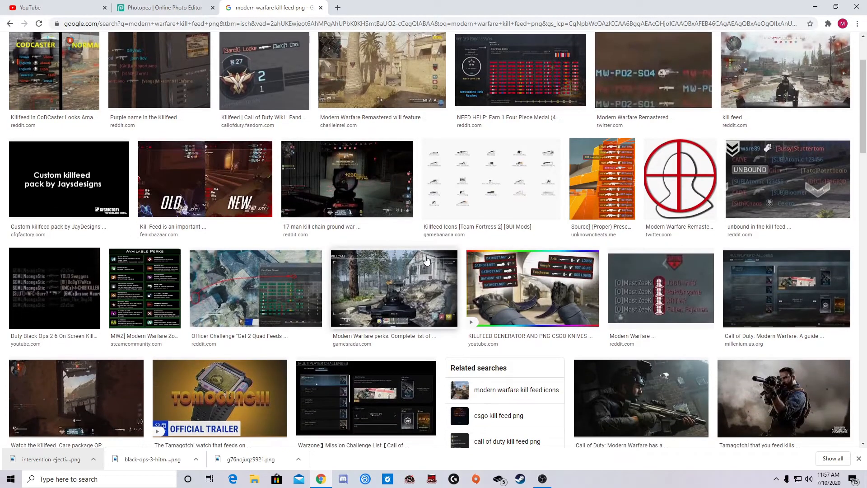
{"action": "scroll", "coordinate": [422, 264], "scroll_direction": "down", "scroll_amount": 6}
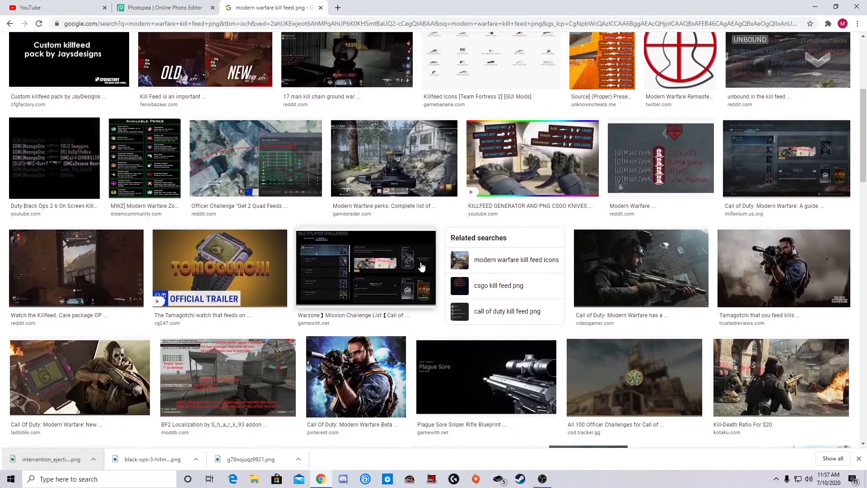
{"action": "scroll", "coordinate": [419, 269], "scroll_direction": "down", "scroll_amount": 9}
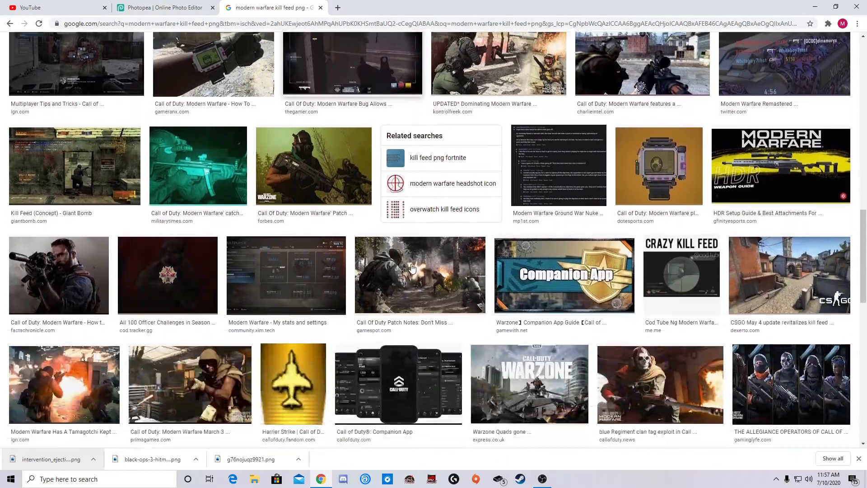
{"action": "scroll", "coordinate": [411, 270], "scroll_direction": "down", "scroll_amount": 11}
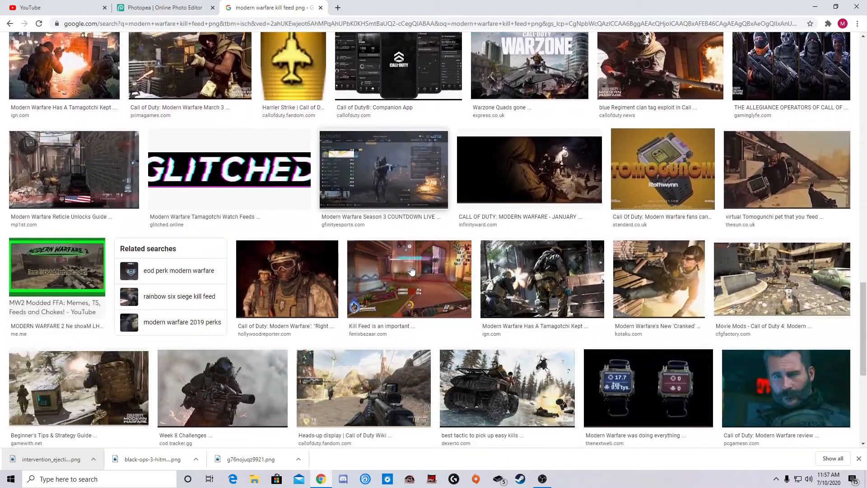
{"action": "scroll", "coordinate": [411, 271], "scroll_direction": "down", "scroll_amount": 10}
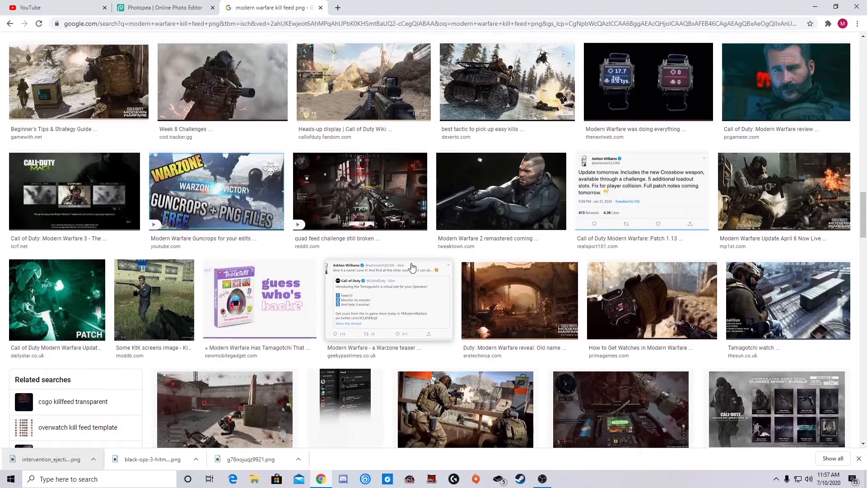
{"action": "scroll", "coordinate": [397, 267], "scroll_direction": "up", "scroll_amount": 20}
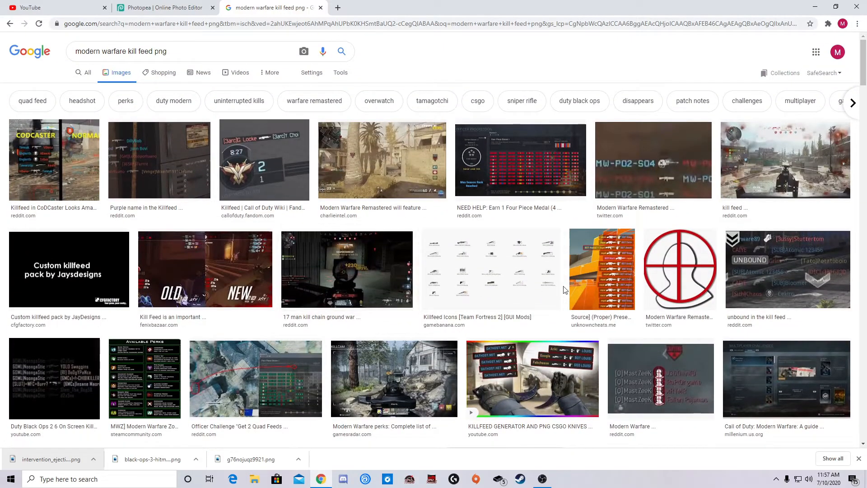
{"action": "left_click", "coordinate": [603, 271]}
{"action": "scroll", "coordinate": [600, 301], "scroll_direction": "down", "scroll_amount": 1}
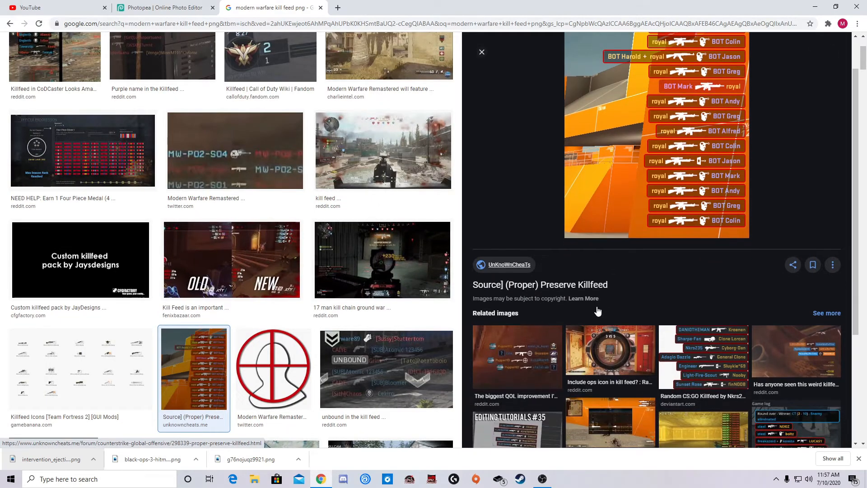
{"action": "left_click", "coordinate": [663, 329]}
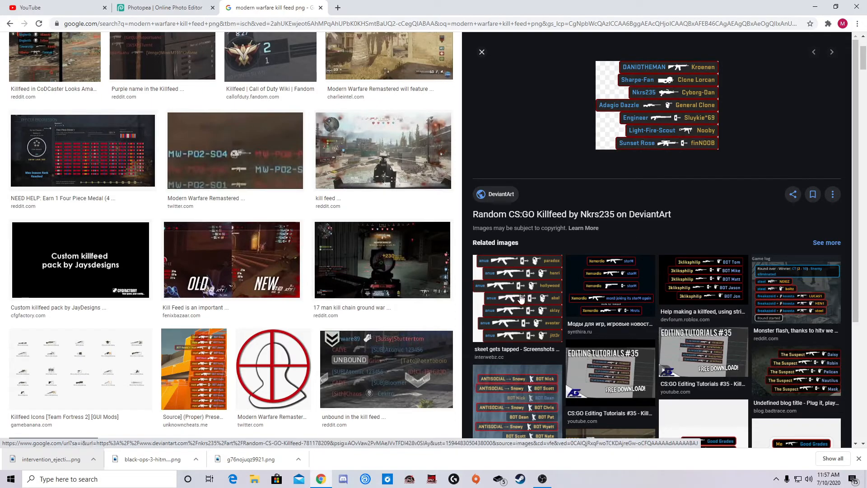
{"action": "scroll", "coordinate": [530, 286], "scroll_direction": "down", "scroll_amount": 3}
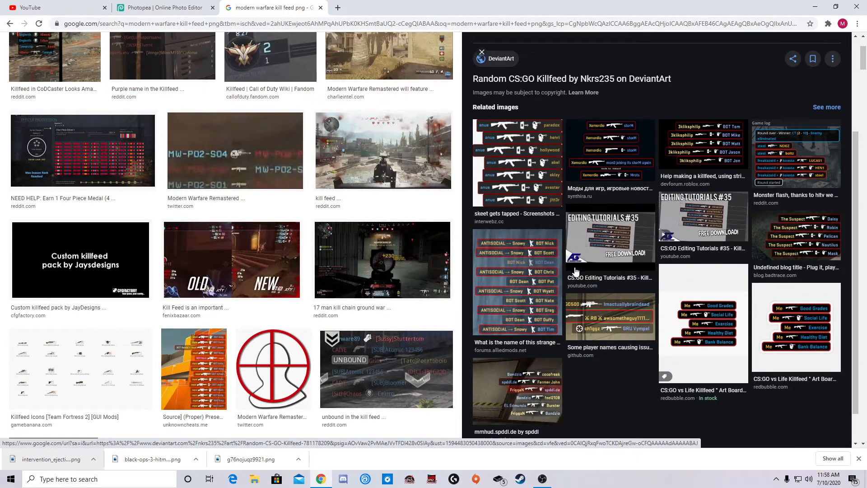
{"action": "scroll", "coordinate": [575, 273], "scroll_direction": "up", "scroll_amount": 3}
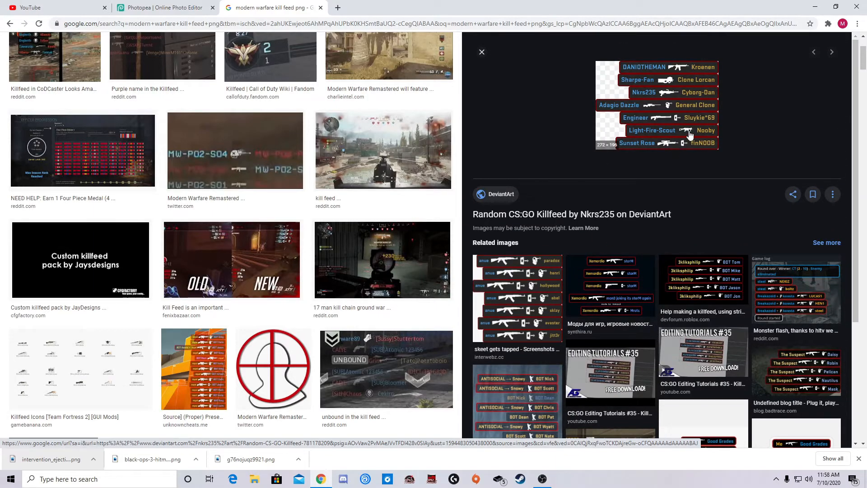
{"action": "scroll", "coordinate": [612, 287], "scroll_direction": "down", "scroll_amount": 1}
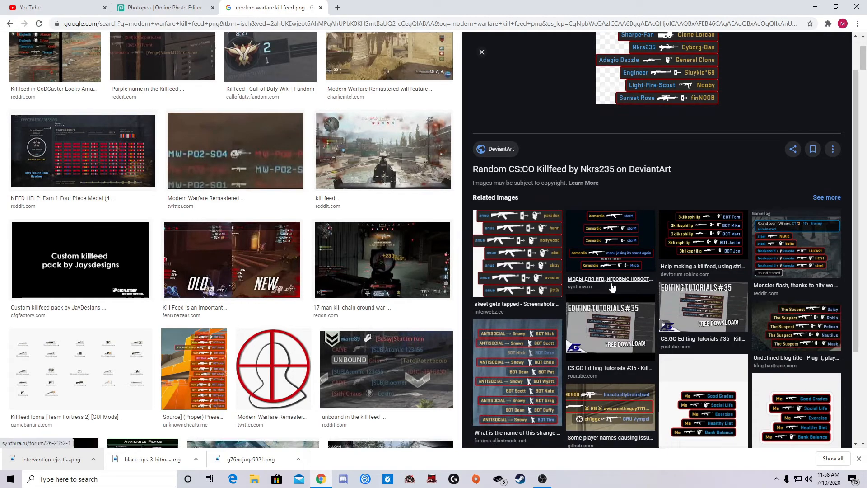
{"action": "scroll", "coordinate": [707, 271], "scroll_direction": "up", "scroll_amount": 1}
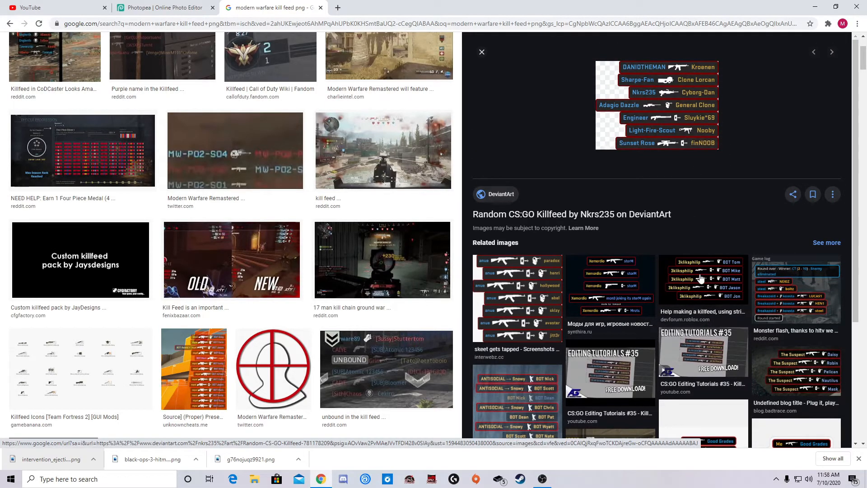
{"action": "left_click", "coordinate": [702, 276]}
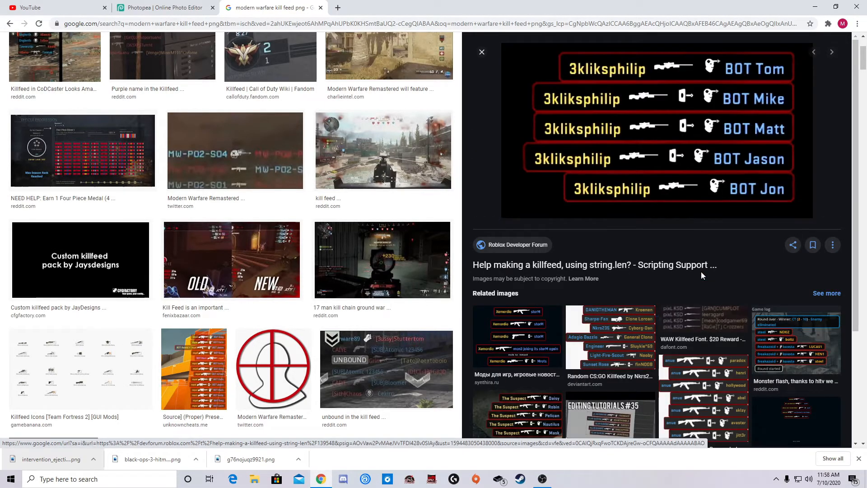
- Open the Random CS:GO Killfeed image from DeviantArt and save it to the computer as a PNG
{"action": "left_click", "coordinate": [623, 337]}
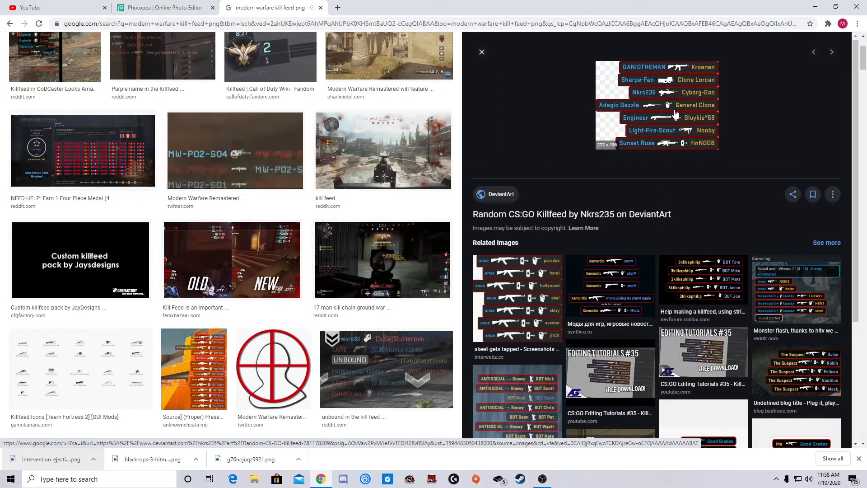
{"action": "right_click", "coordinate": [629, 115]}
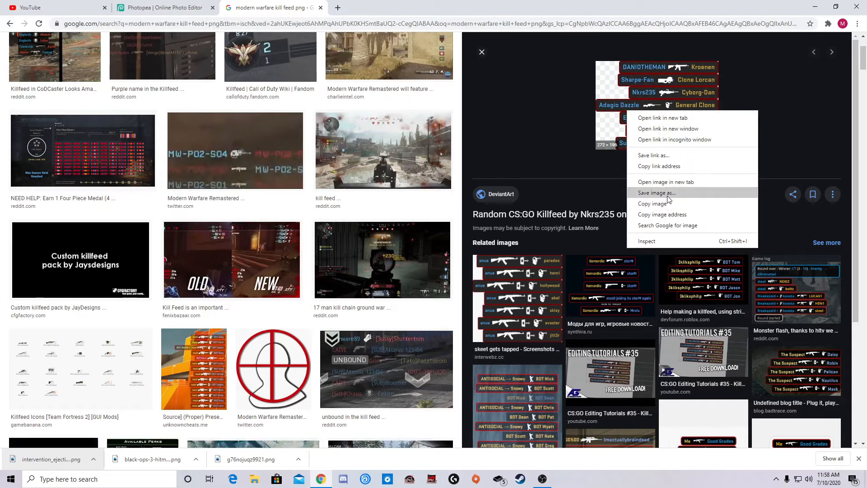
{"action": "left_click", "coordinate": [644, 193]}
{"action": "left_click", "coordinate": [369, 229]}
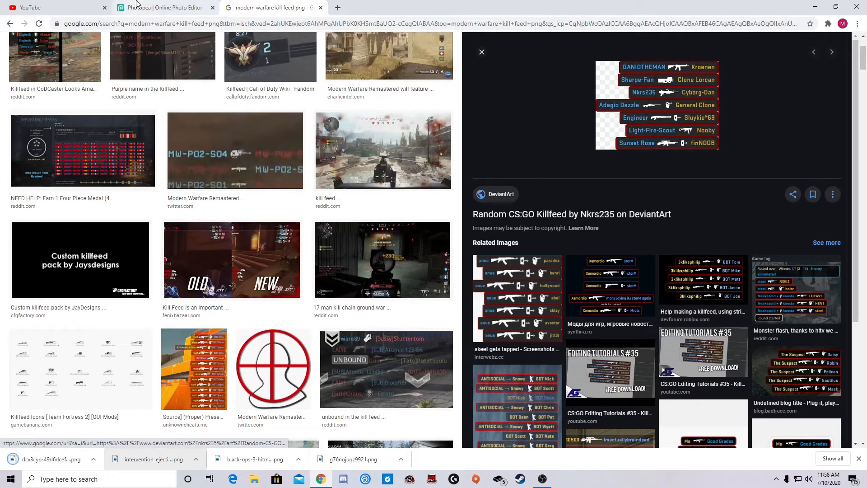
- Place the downloaded kill feed image in the Photopea thumbnail beside the headshot icons, scaled to 104.04% width and 205.61% height
{"action": "left_click", "coordinate": [165, 7]}
{"action": "left_click_drag", "start_coordinate": [70, 468], "coordinate": [222, 324]}
{"action": "left_click_drag", "start_coordinate": [153, 204], "coordinate": [185, 357]}
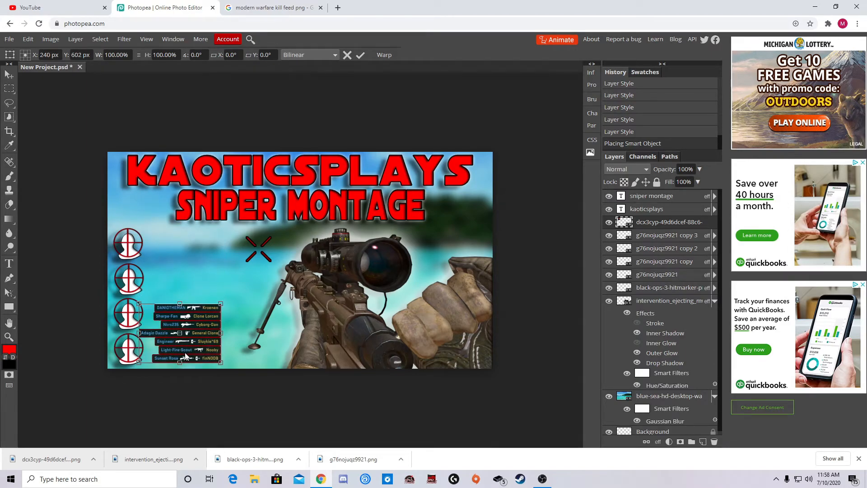
{"action": "left_click_drag", "start_coordinate": [180, 302], "coordinate": [185, 241]}
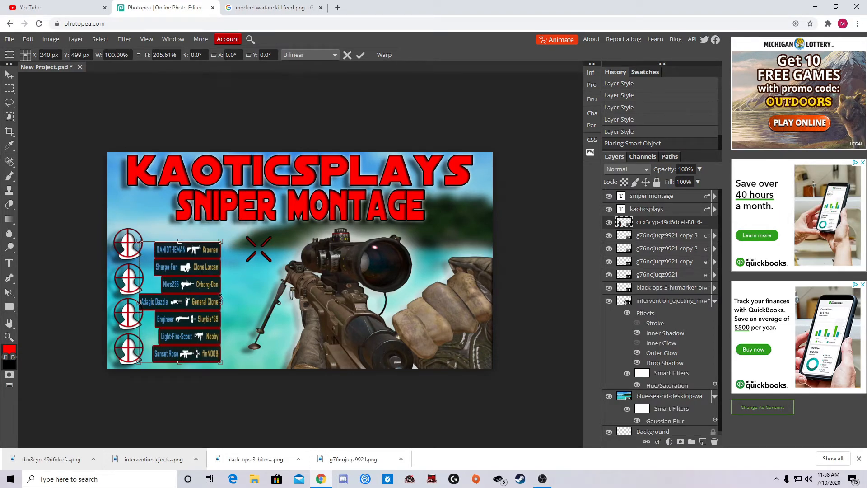
{"action": "left_click_drag", "start_coordinate": [221, 301], "coordinate": [207, 295]}
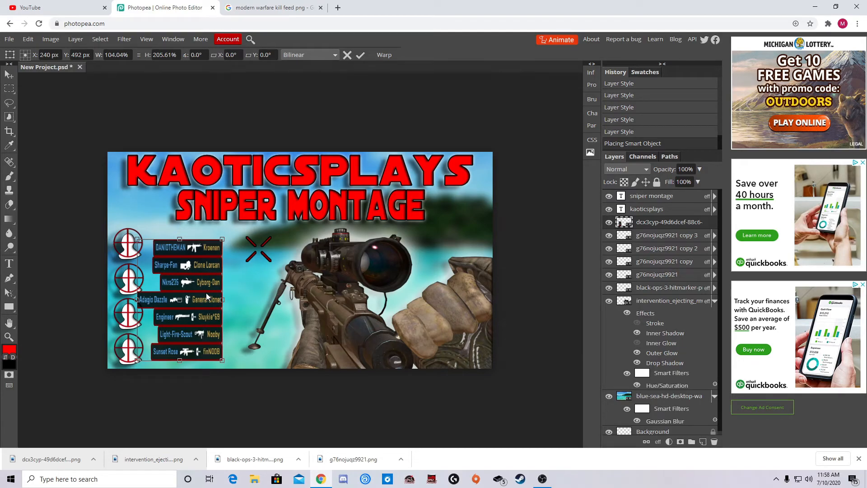
- Apply a Hue/Saturation adjustment to the kill feed with saturation 42, and shift the kill feed slightly away from the headshot icons
{"action": "left_click", "coordinate": [62, 39]}
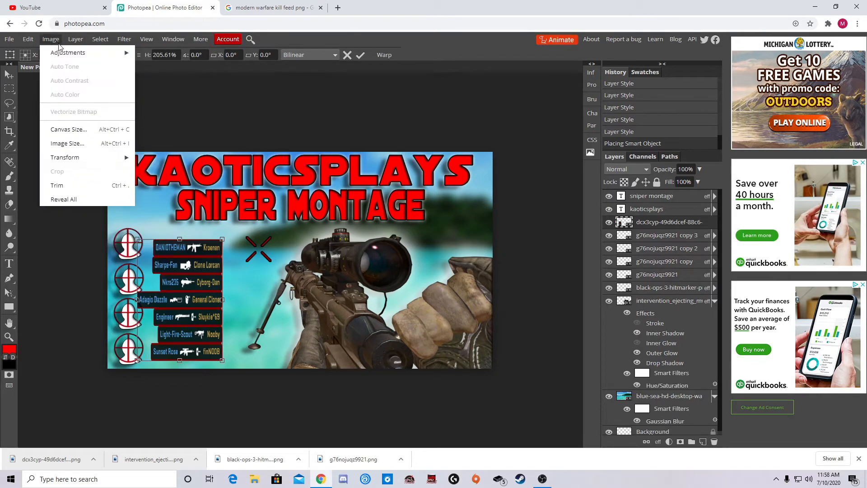
{"action": "mouse_move", "coordinate": [64, 54]}
{"action": "left_click", "coordinate": [183, 127]}
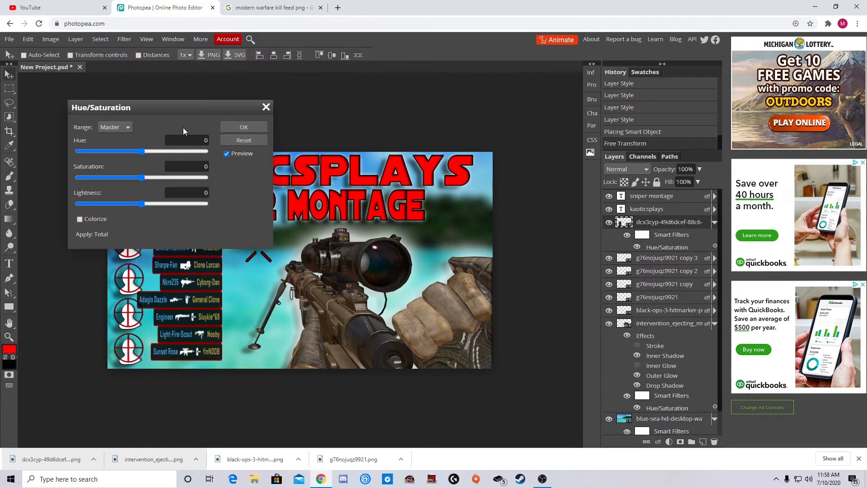
{"action": "left_click_drag", "start_coordinate": [139, 176], "coordinate": [173, 181]}
{"action": "left_click_drag", "start_coordinate": [186, 103], "coordinate": [379, 77]}
{"action": "mouse_move", "coordinate": [366, 153]}
{"action": "left_mouse_down"}
{"action": "mouse_move", "coordinate": [328, 156]}
{"action": "mouse_move", "coordinate": [360, 156]}
{"action": "left_mouse_up"}
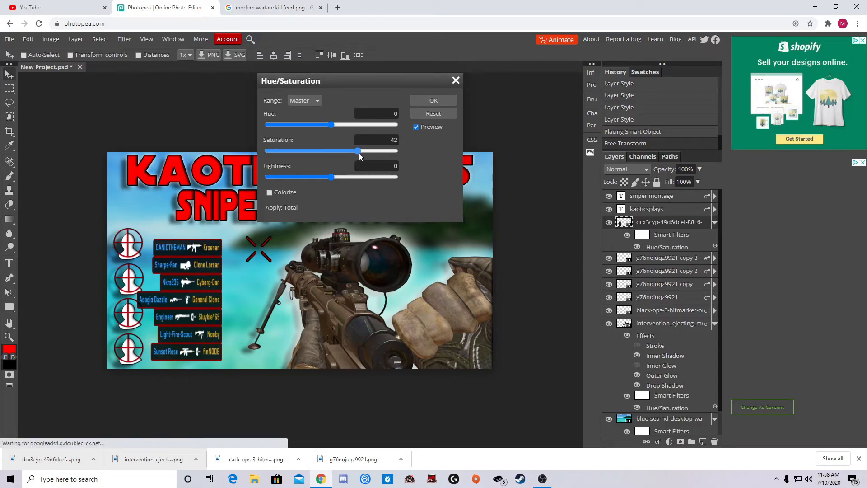
{"action": "left_click", "coordinate": [433, 101]}
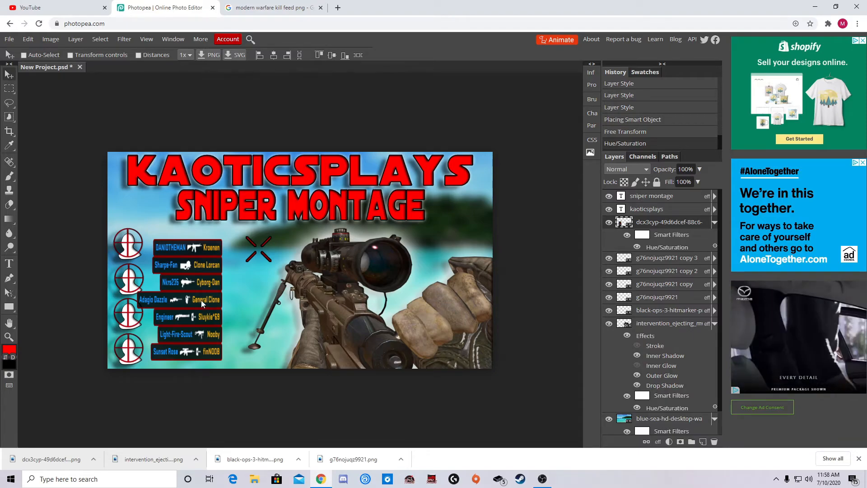
{"action": "left_click_drag", "start_coordinate": [202, 287], "coordinate": [208, 286]}
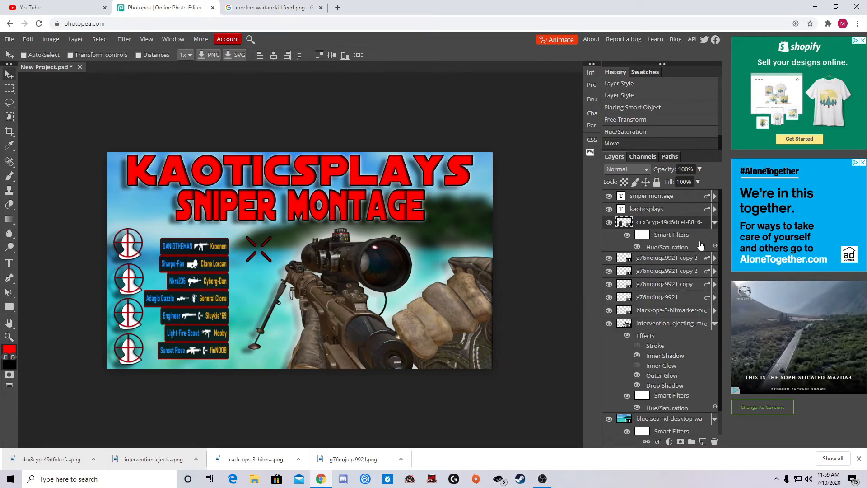
- Set the kill feed layer's opacity to 84% in its layer style, previewing Drop Shadow and Stroke but leaving both off
{"action": "double_click", "coordinate": [706, 229]}
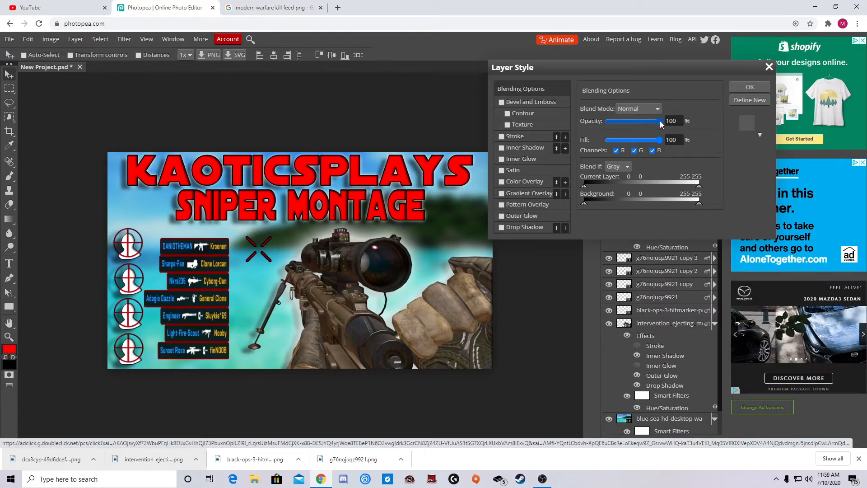
{"action": "left_click_drag", "start_coordinate": [659, 125], "coordinate": [653, 126]}
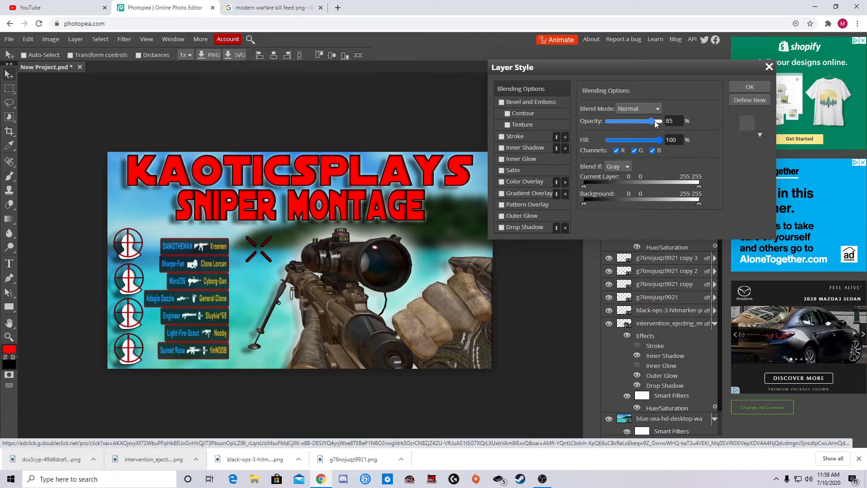
{"action": "left_click_drag", "start_coordinate": [647, 125], "coordinate": [650, 122]}
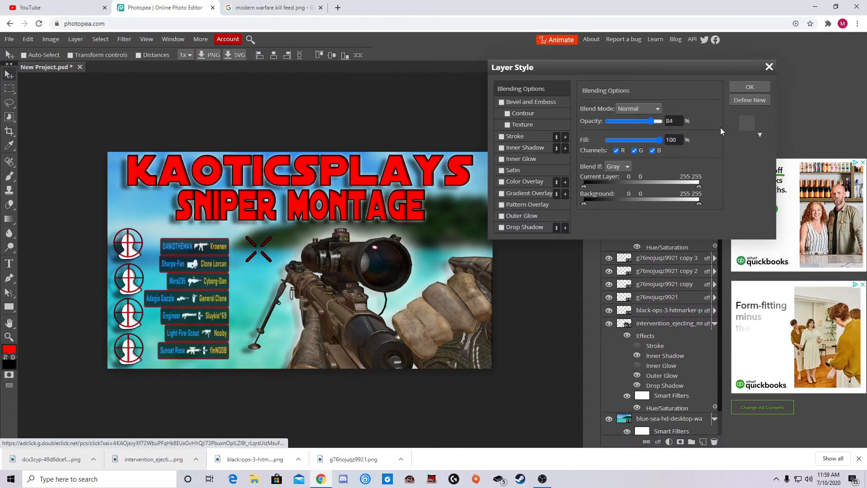
{"action": "left_click", "coordinate": [505, 228]}
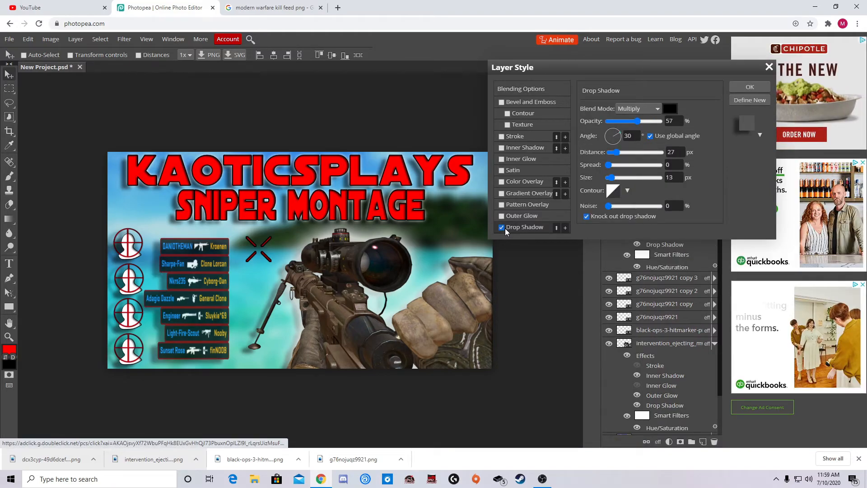
{"action": "left_click", "coordinate": [502, 227]}
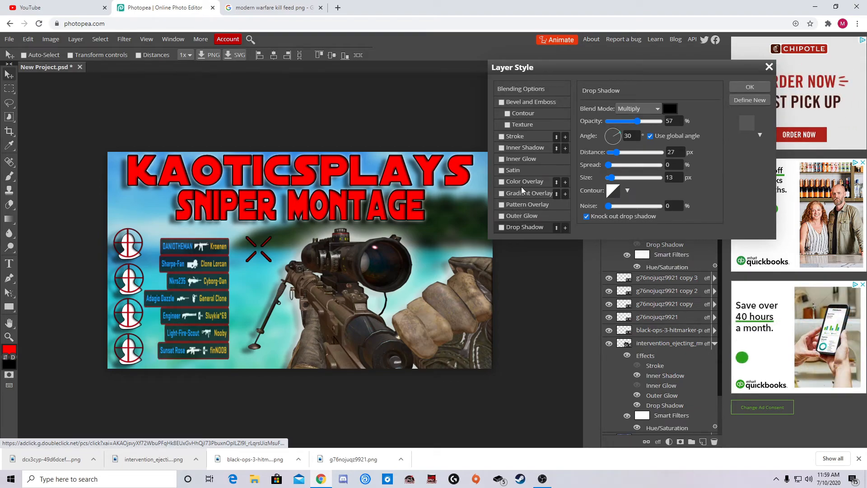
{"action": "left_click", "coordinate": [502, 137]}
{"action": "left_click", "coordinate": [501, 137]}
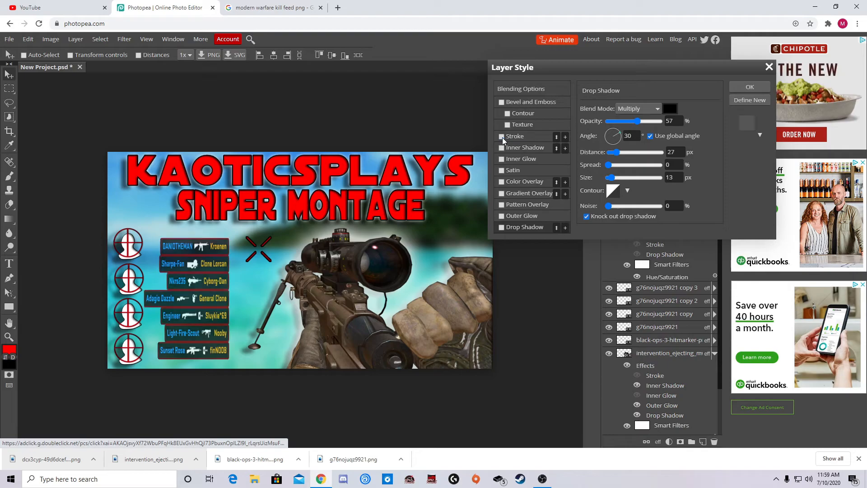
{"action": "left_click", "coordinate": [745, 87]}
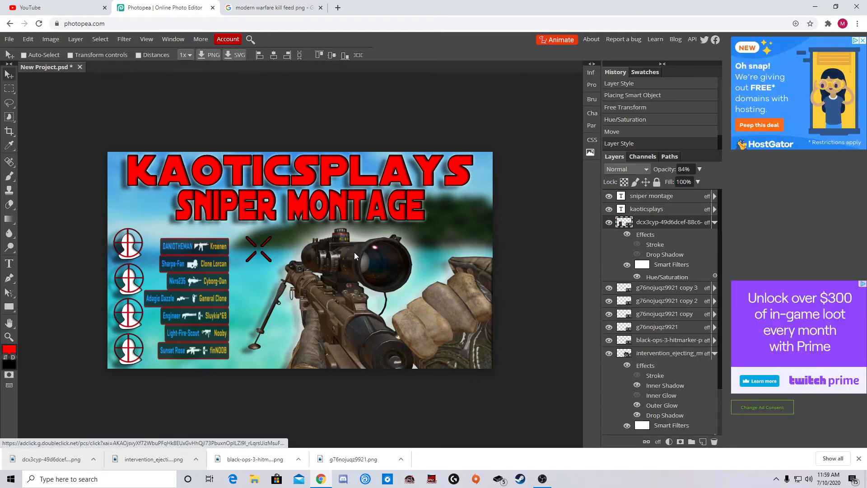
- Export the finished thumbnail as a 1280 × 720 px PNG at 100% quality
{"action": "left_click", "coordinate": [9, 38]}
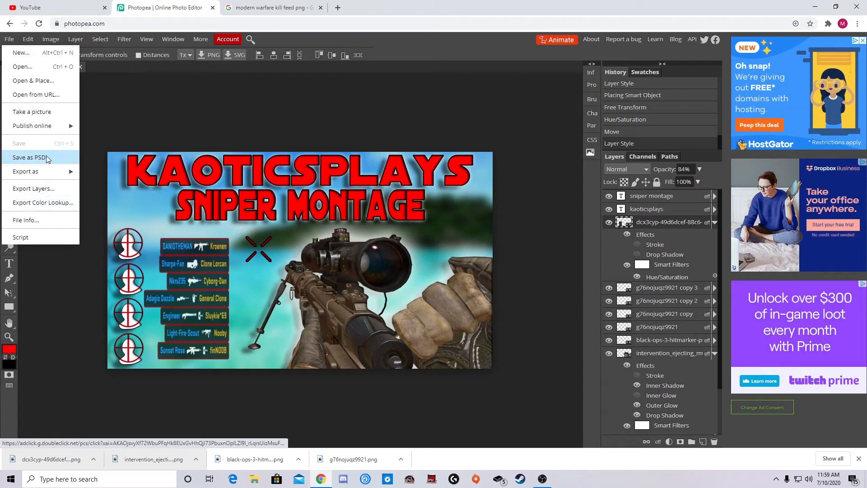
{"action": "mouse_move", "coordinate": [57, 174]}
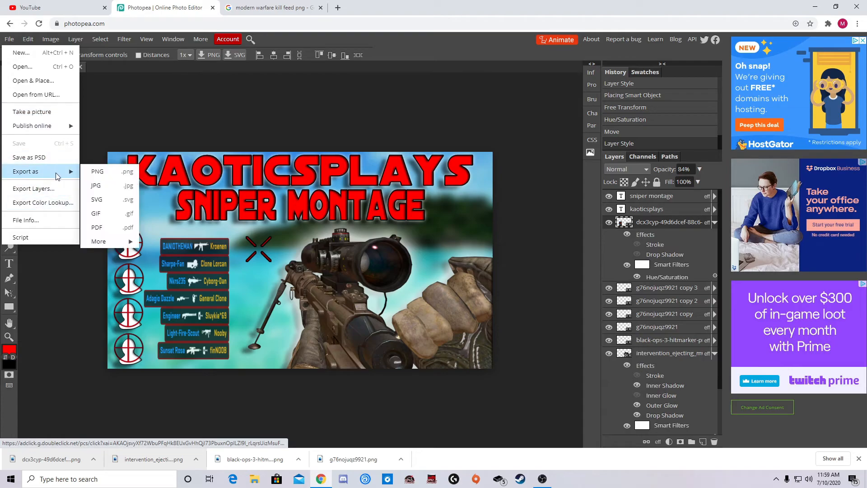
{"action": "left_click", "coordinate": [114, 177]}
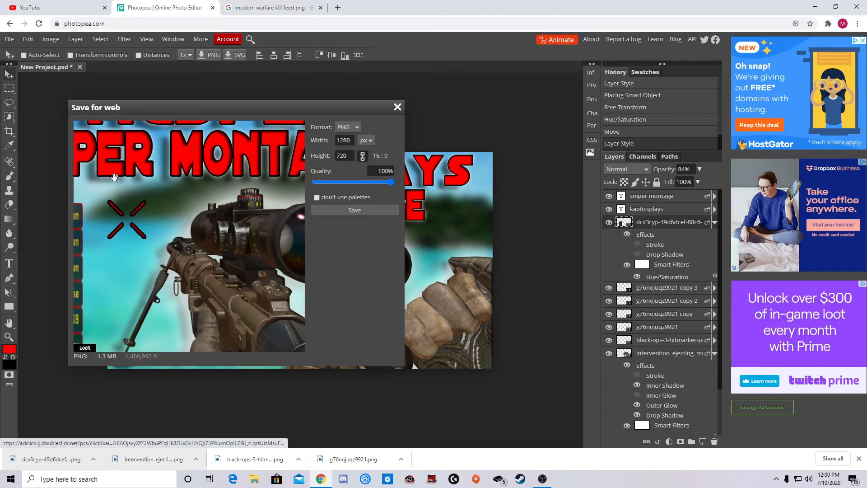
{"action": "left_click", "coordinate": [374, 211]}
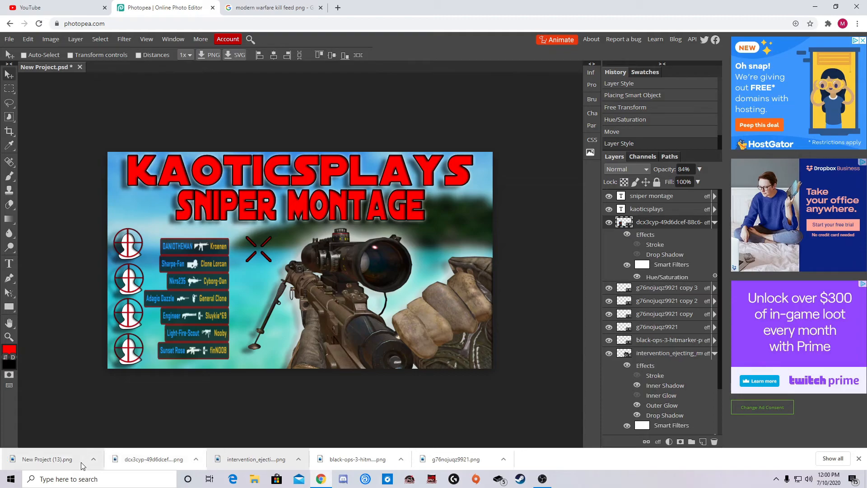
- Switch to YouTube, enter Studio through the video upload dialog, dismiss it and open the details of the Rainbow Six clearing rooms video
{"action": "left_click", "coordinate": [56, 7]}
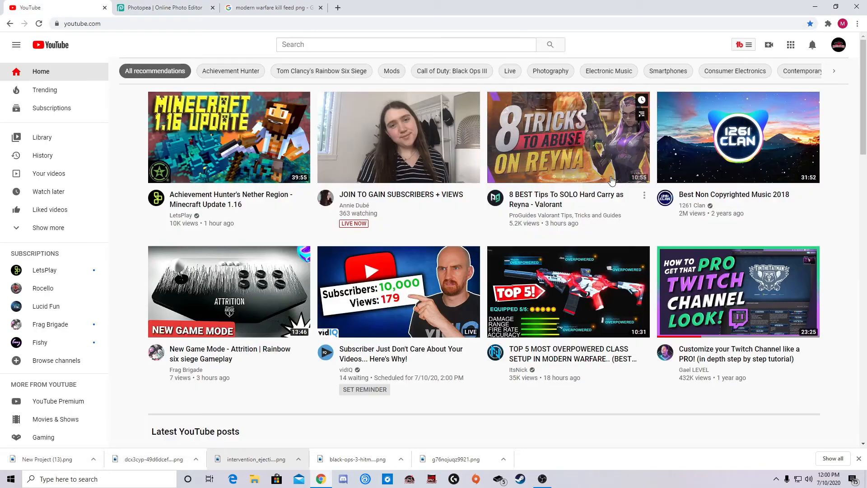
{"action": "left_click", "coordinate": [770, 45]}
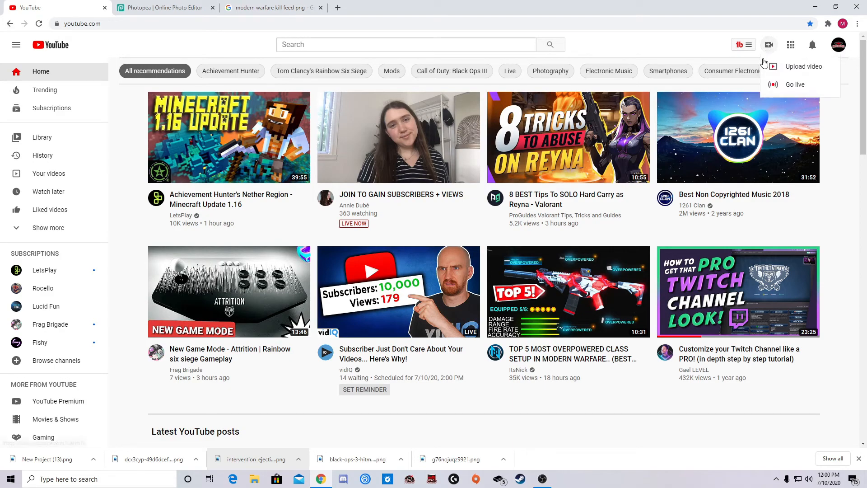
{"action": "left_click", "coordinate": [795, 67]}
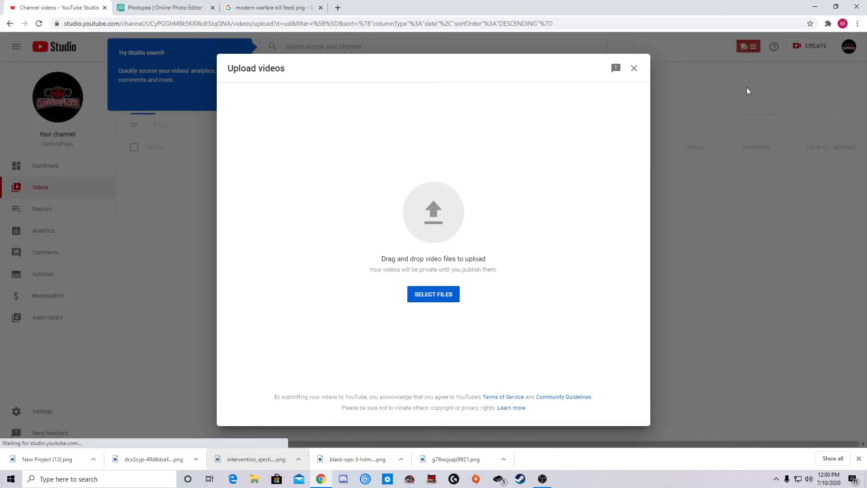
{"action": "left_click", "coordinate": [634, 70]}
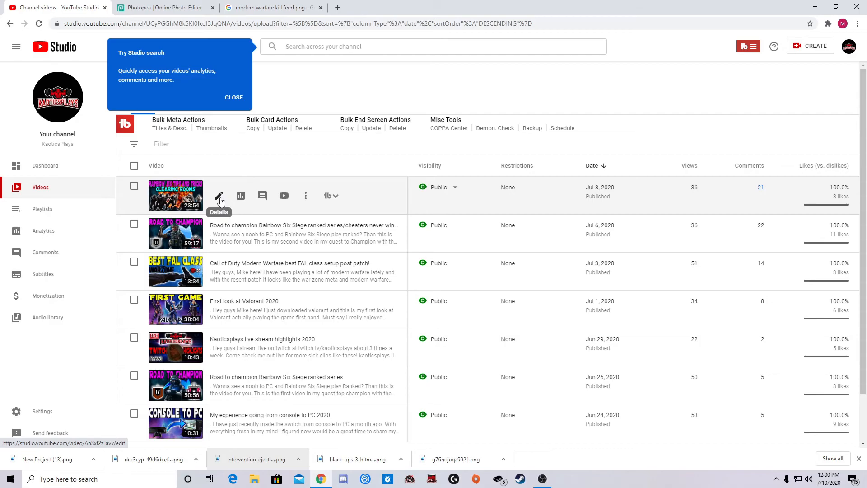
{"action": "left_click", "coordinate": [220, 197]}
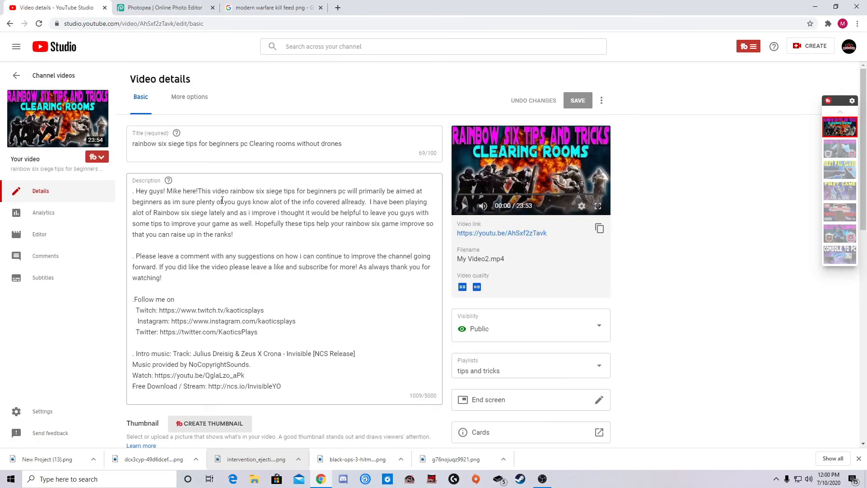
- Replace the video's custom thumbnail with the New Project (13) PNG from the Downloads folder
{"action": "scroll", "coordinate": [480, 235], "scroll_direction": "down", "scroll_amount": 5}
{"action": "mouse_move", "coordinate": [185, 240]}
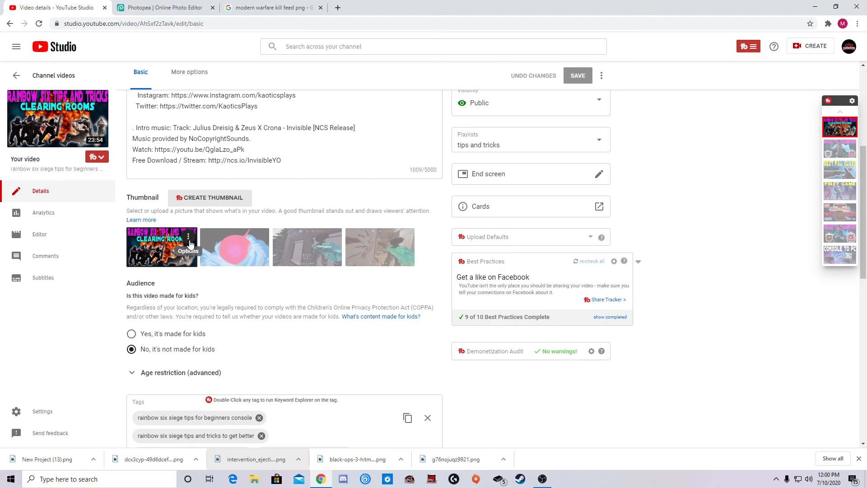
{"action": "left_click", "coordinate": [188, 243]}
{"action": "left_click", "coordinate": [170, 242]}
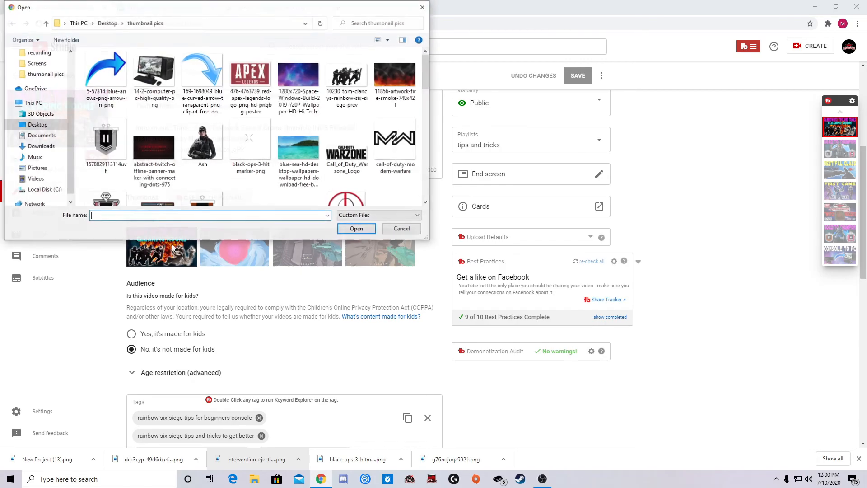
{"action": "scroll", "coordinate": [134, 169], "scroll_direction": "down", "scroll_amount": 3}
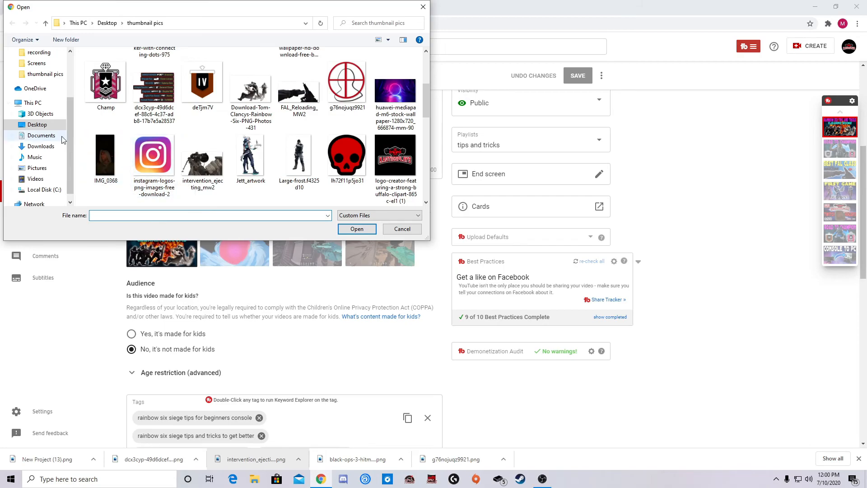
{"action": "left_click", "coordinate": [55, 148]}
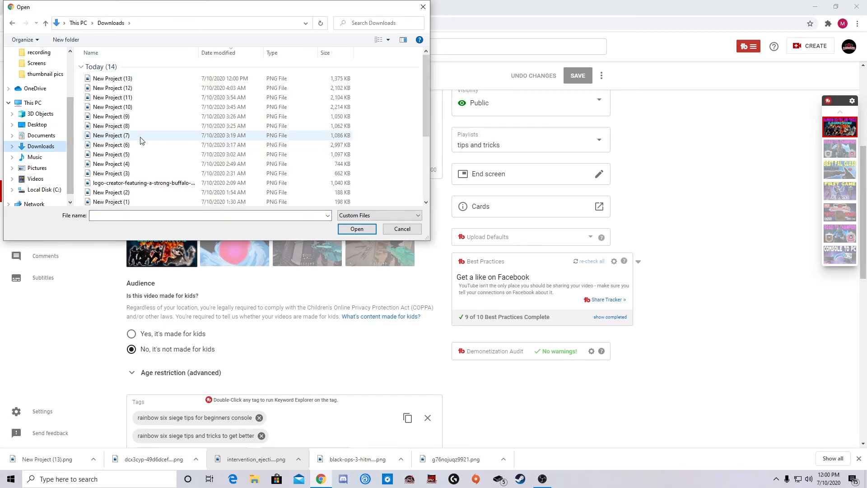
{"action": "left_click", "coordinate": [133, 79]}
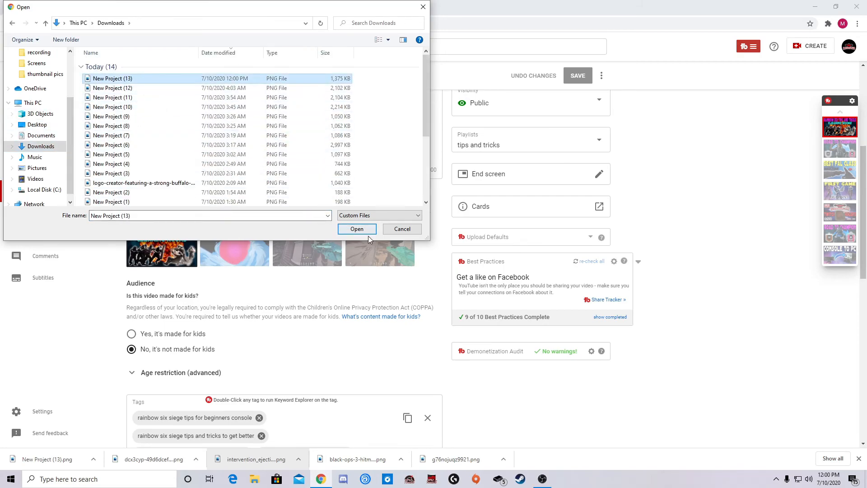
{"action": "left_click", "coordinate": [356, 229]}
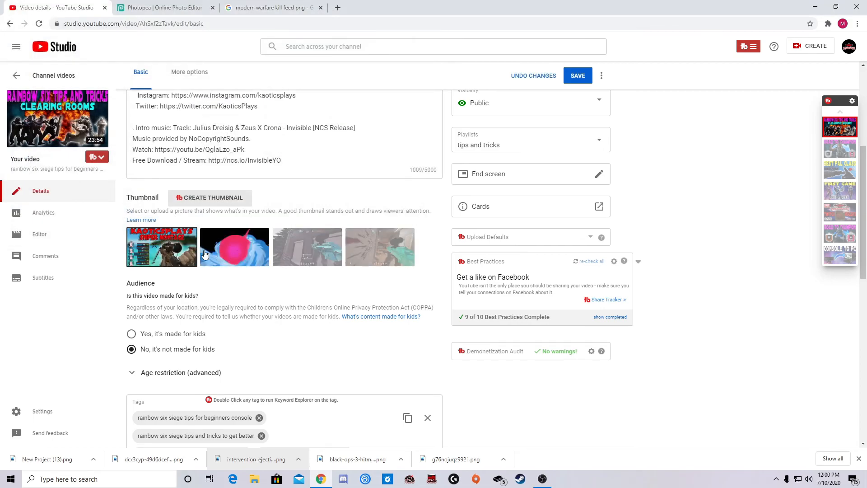